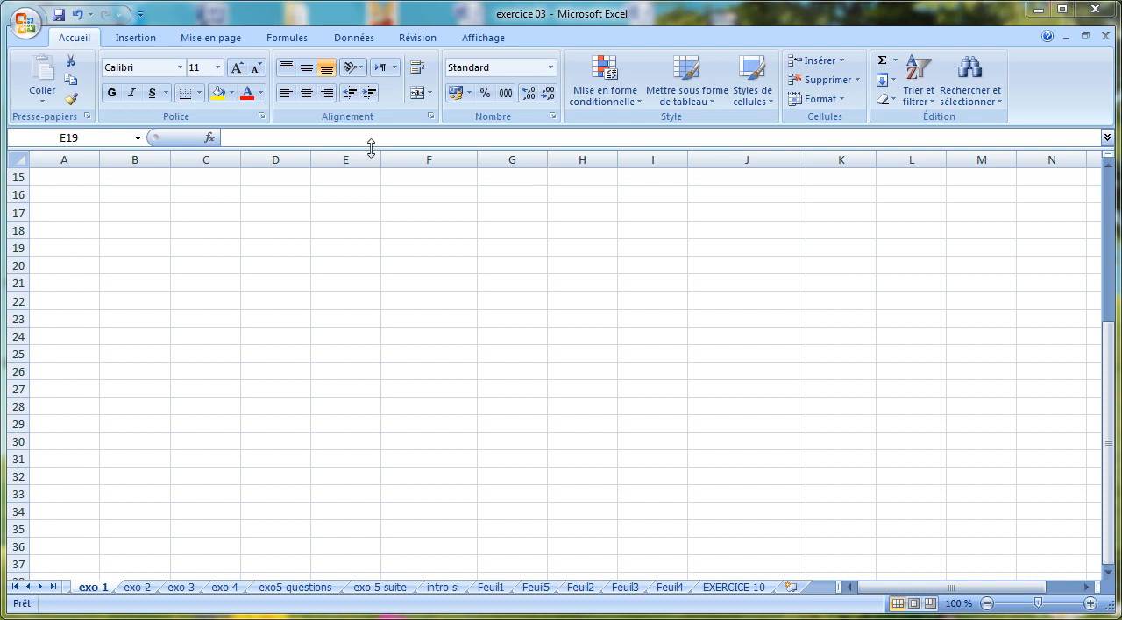
left_click(68, 192)
left_click(228, 216)
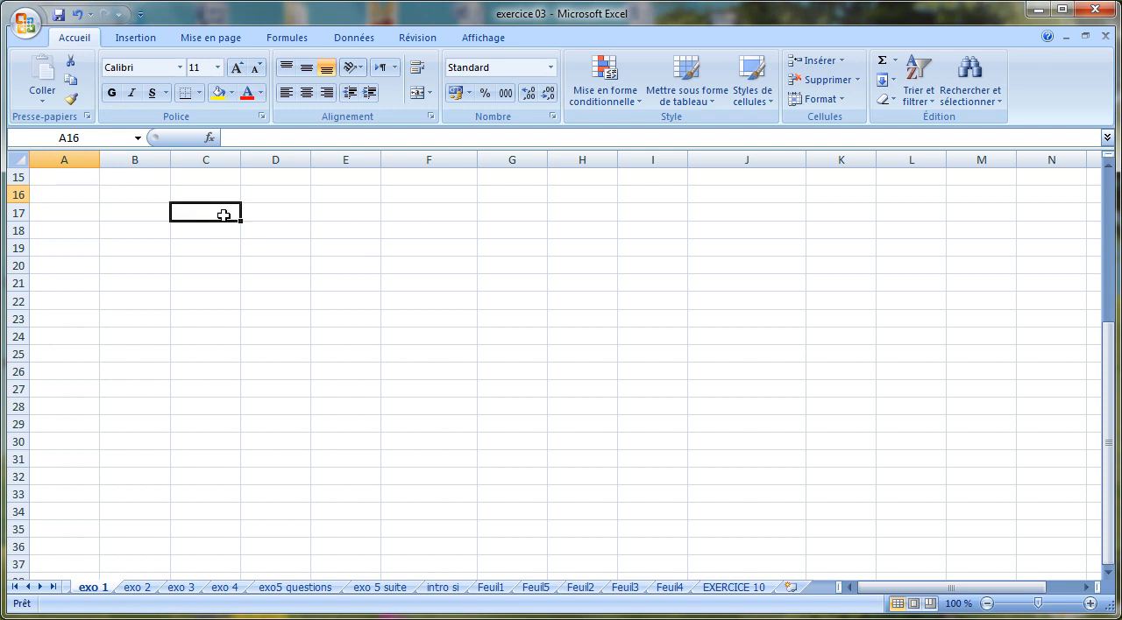
left_click(139, 233)
left_click(128, 249)
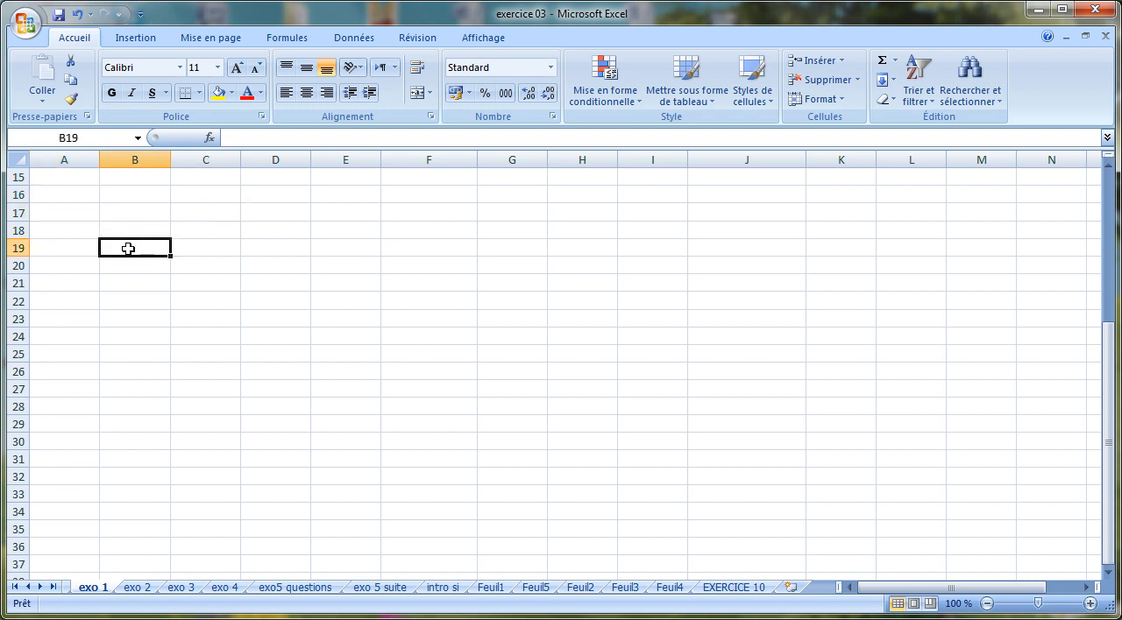
left_click(145, 211)
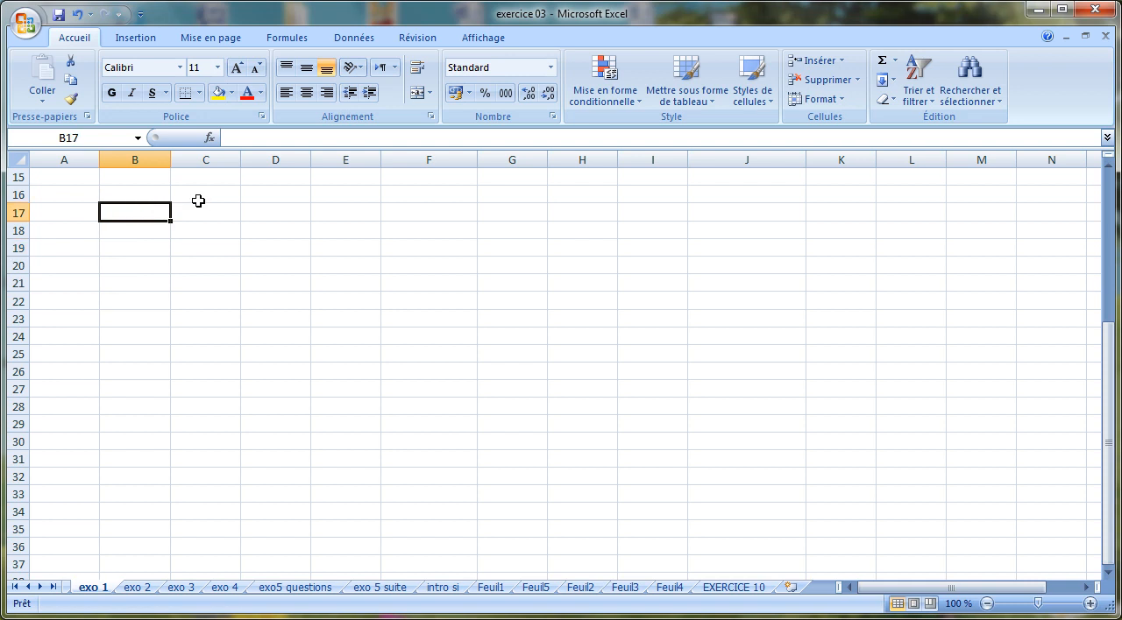
left_click(235, 210)
left_click(225, 266)
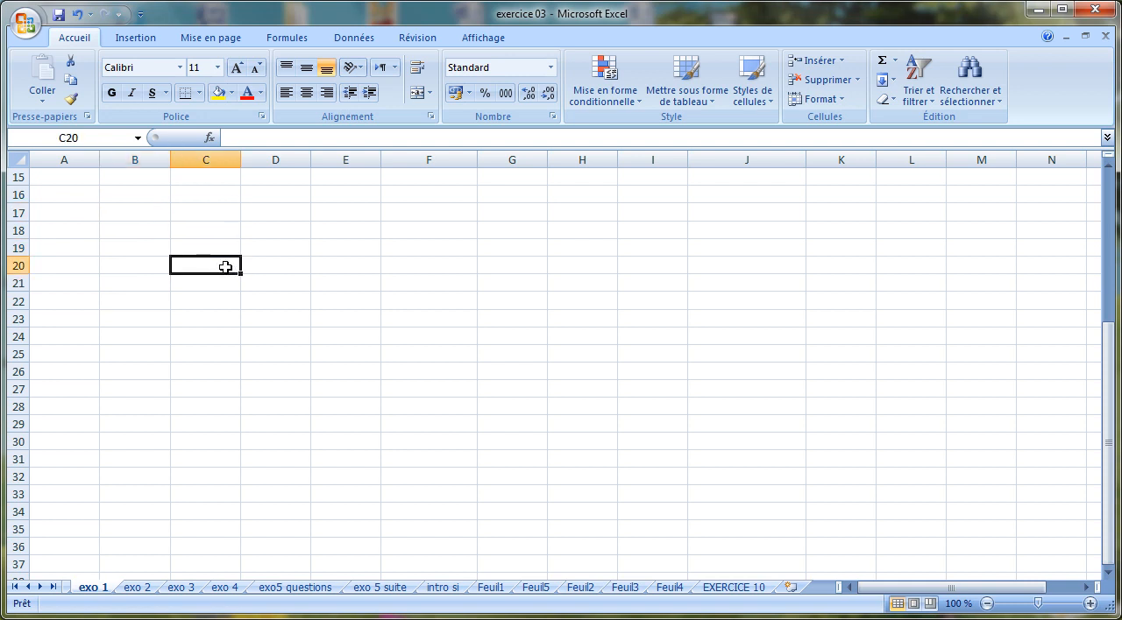
Enter the text "Microsoft Excel 2007" in cell A18
left_click(73, 230)
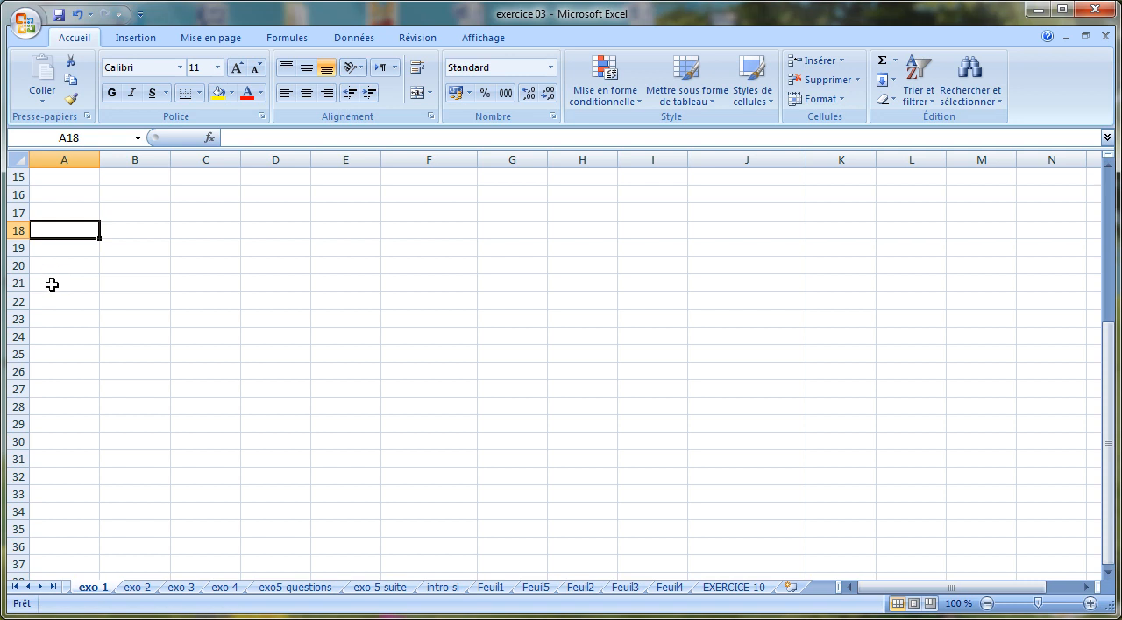
type("m")
key("BackSpace")
type("Microso")
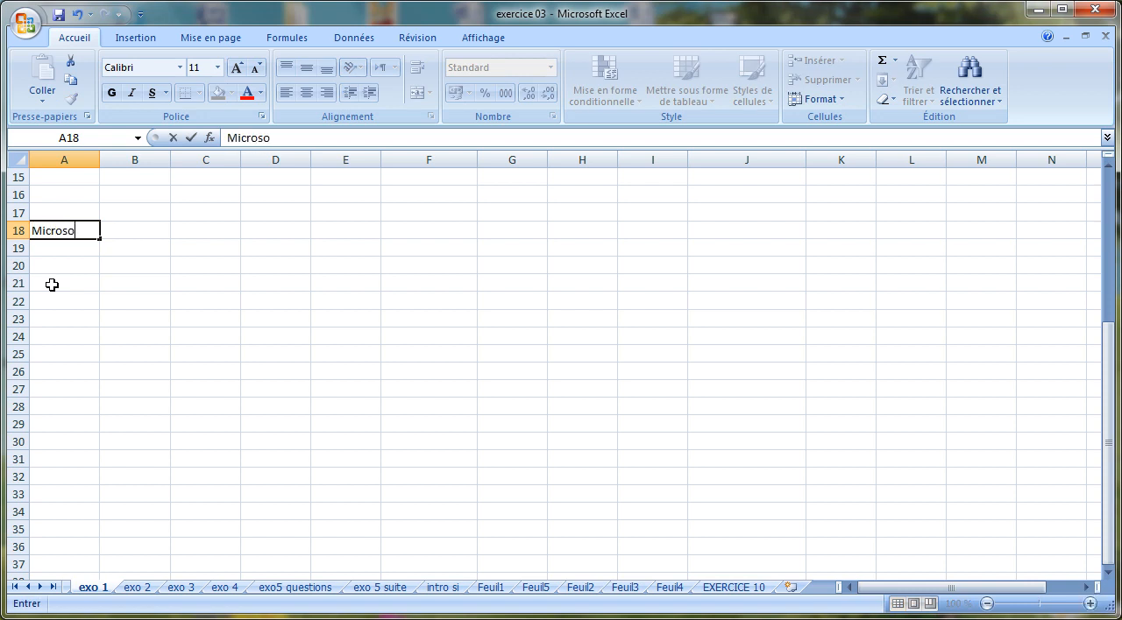
type("ft Excel 2007")
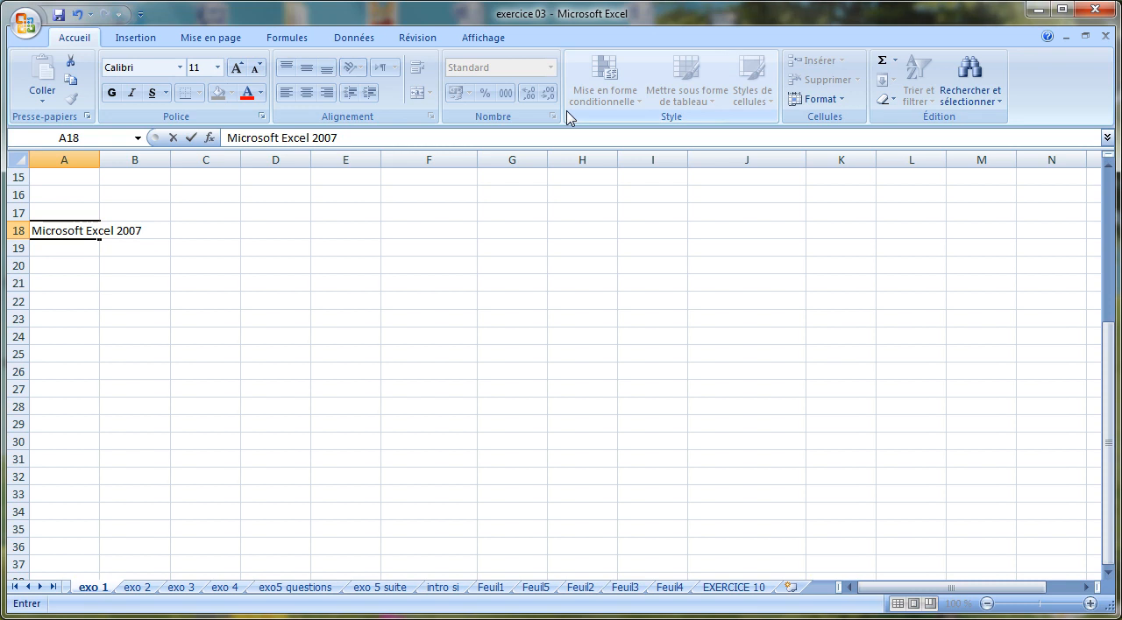
Compare which ribbon commands are available while A18 is still being entered and after the entry is confirmed
left_click(123, 40)
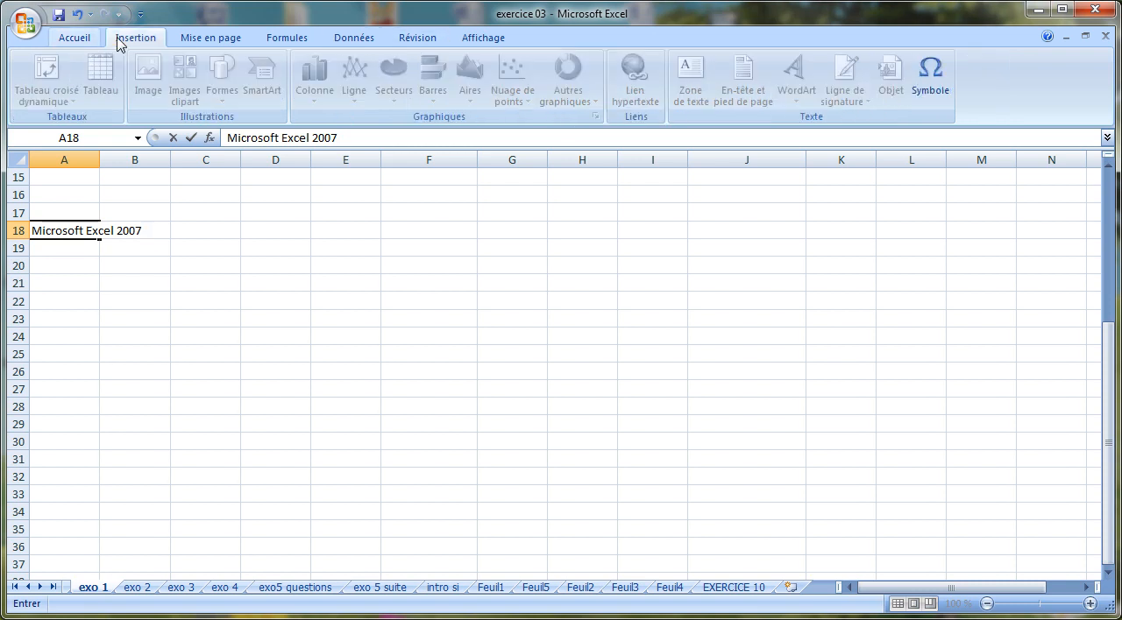
left_click(228, 41)
left_click(294, 41)
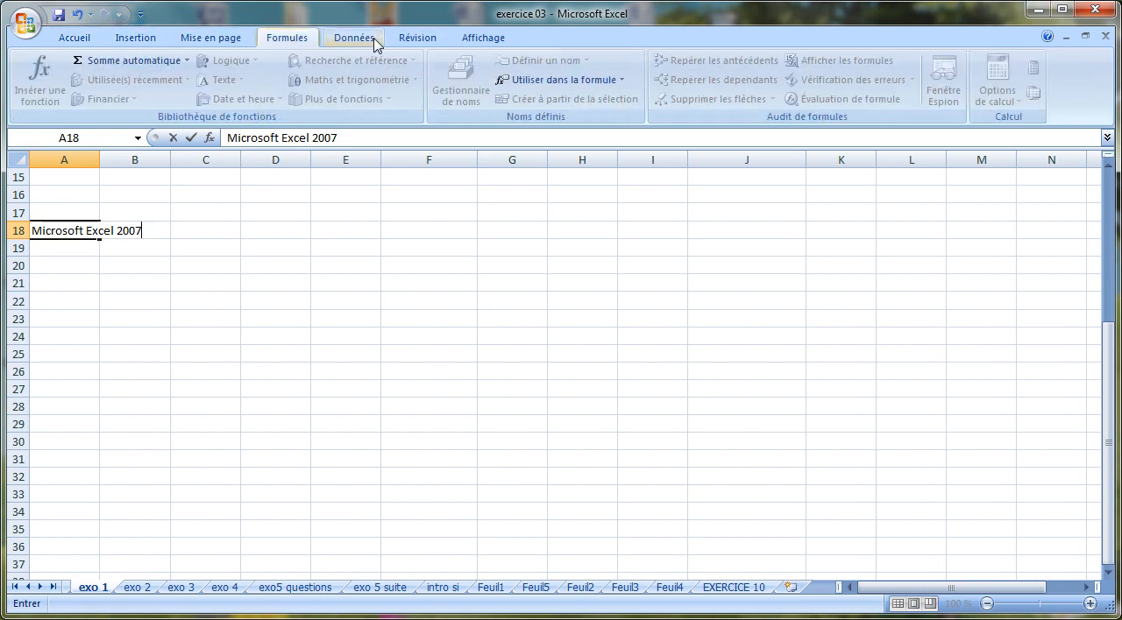
left_click(372, 42)
left_click(436, 39)
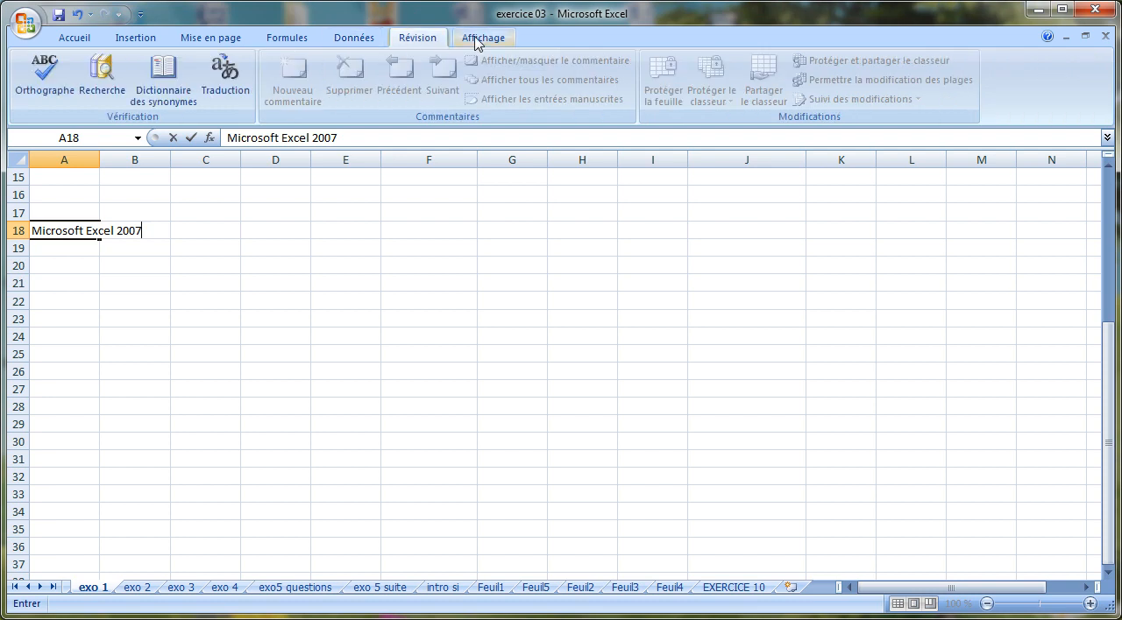
left_click(483, 40)
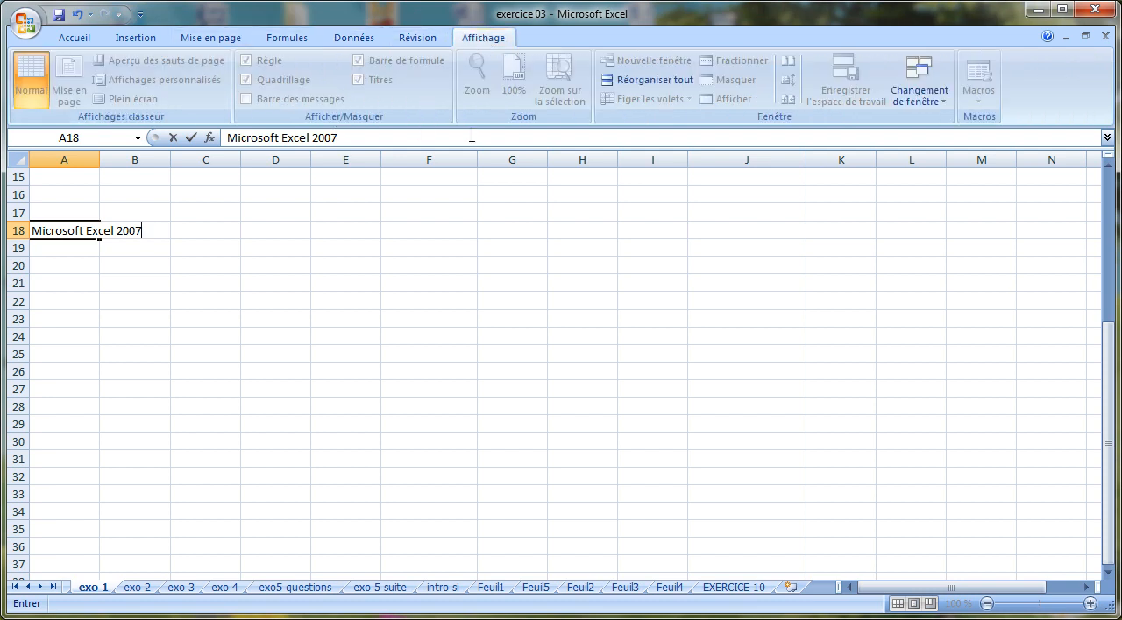
left_click(78, 39)
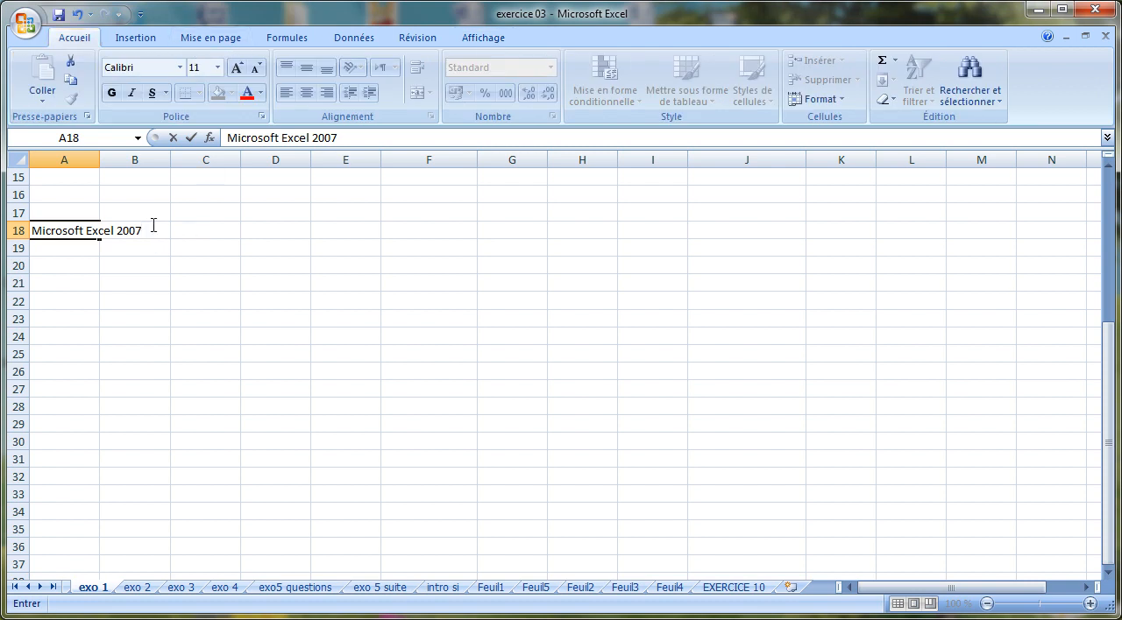
left_click(348, 422)
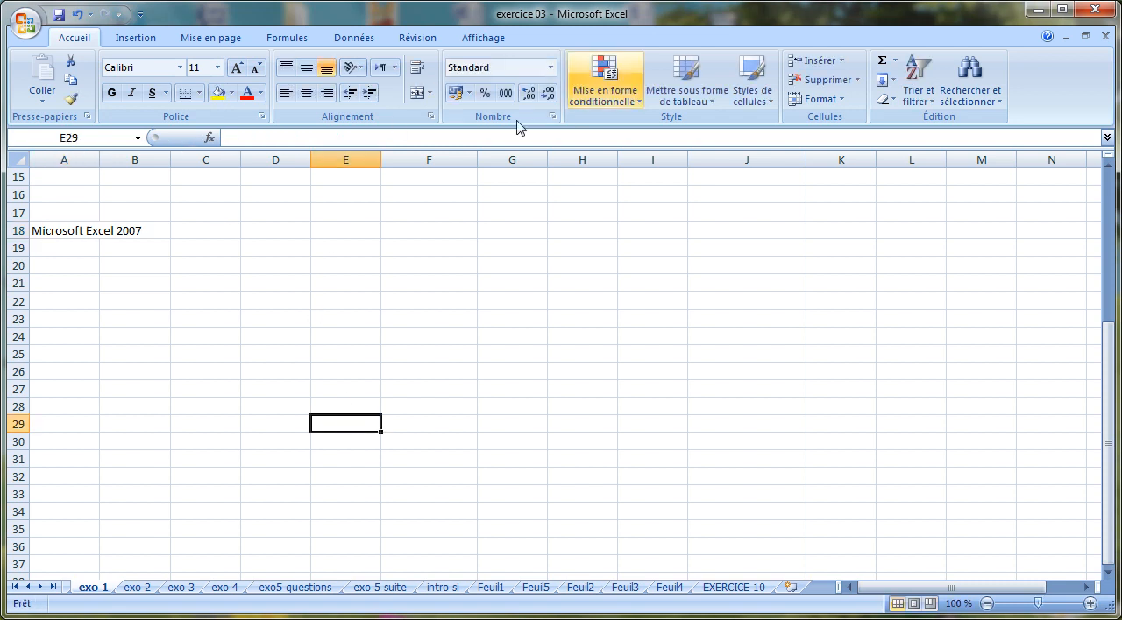
left_click(224, 38)
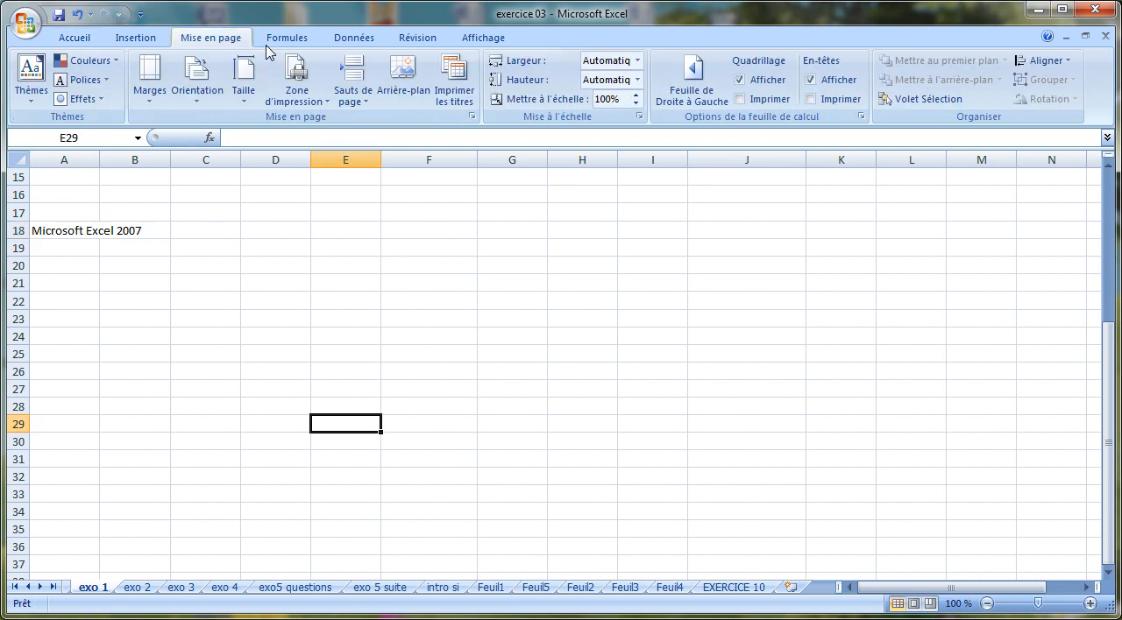
left_click(293, 42)
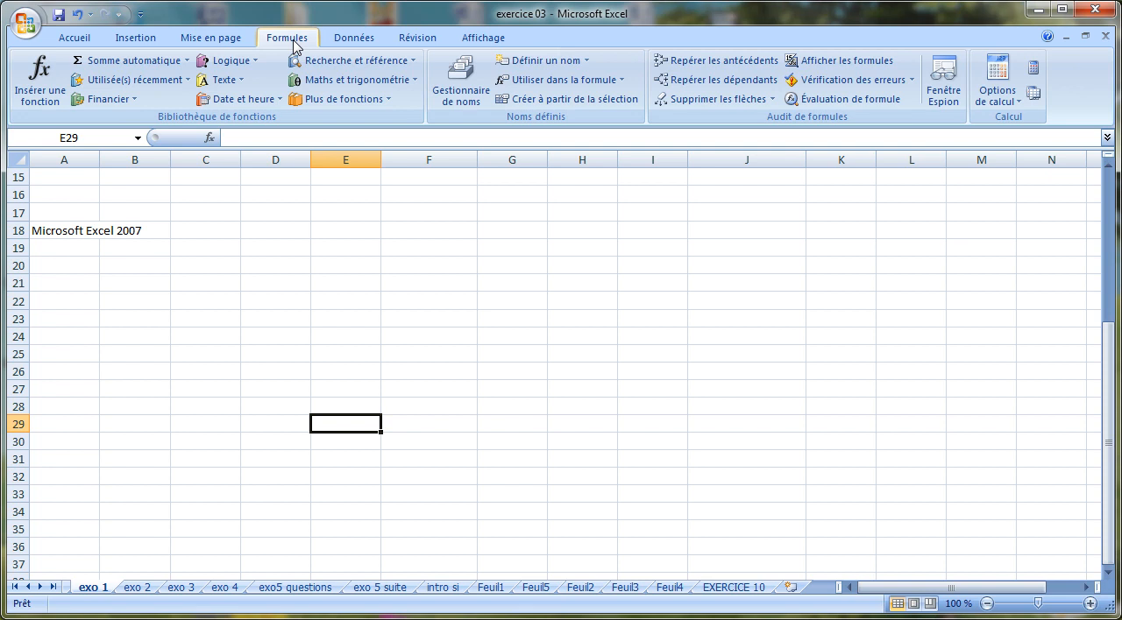
Check whether the overflowing text is stored in A18 or B18, opening B18 for editing and leaving it empty
left_click(70, 228)
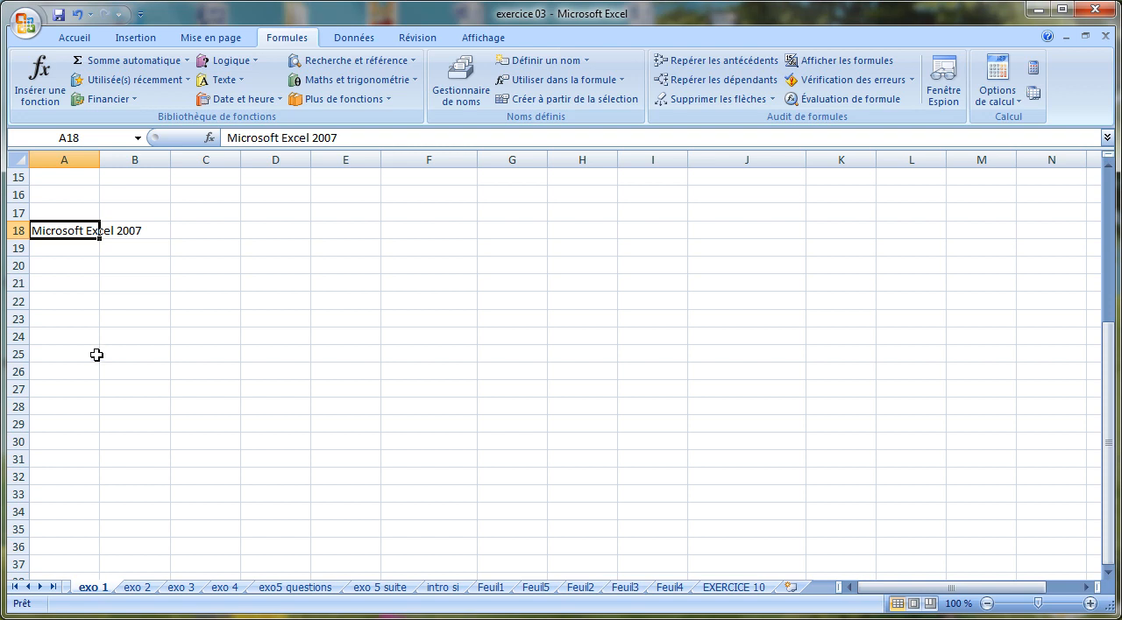
left_click(132, 232)
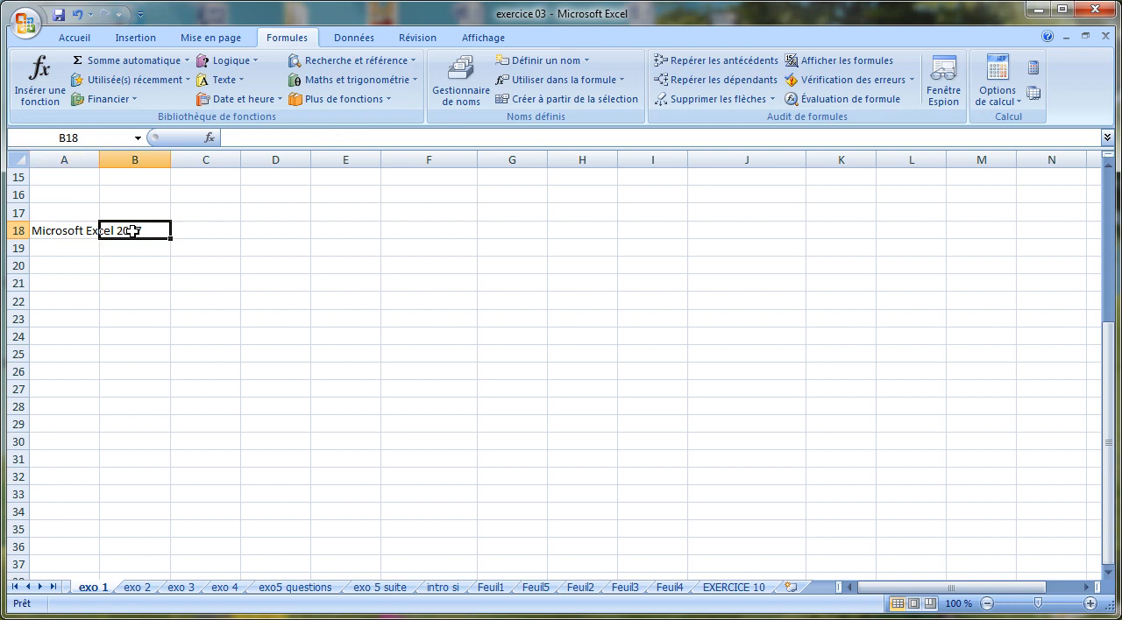
double_click(132, 231)
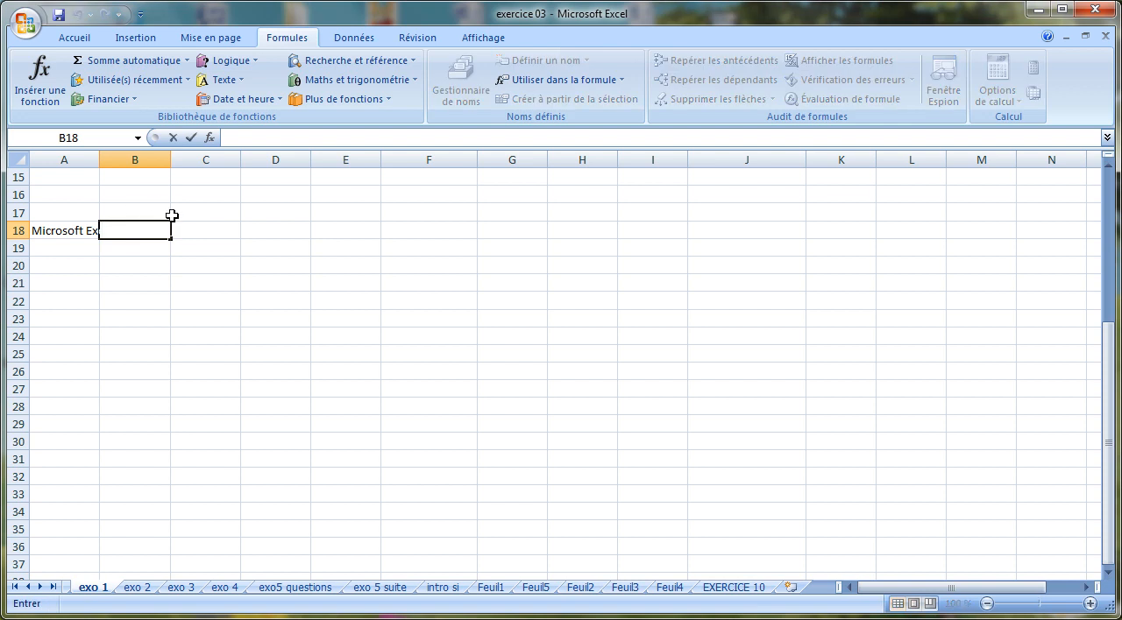
left_click(116, 285)
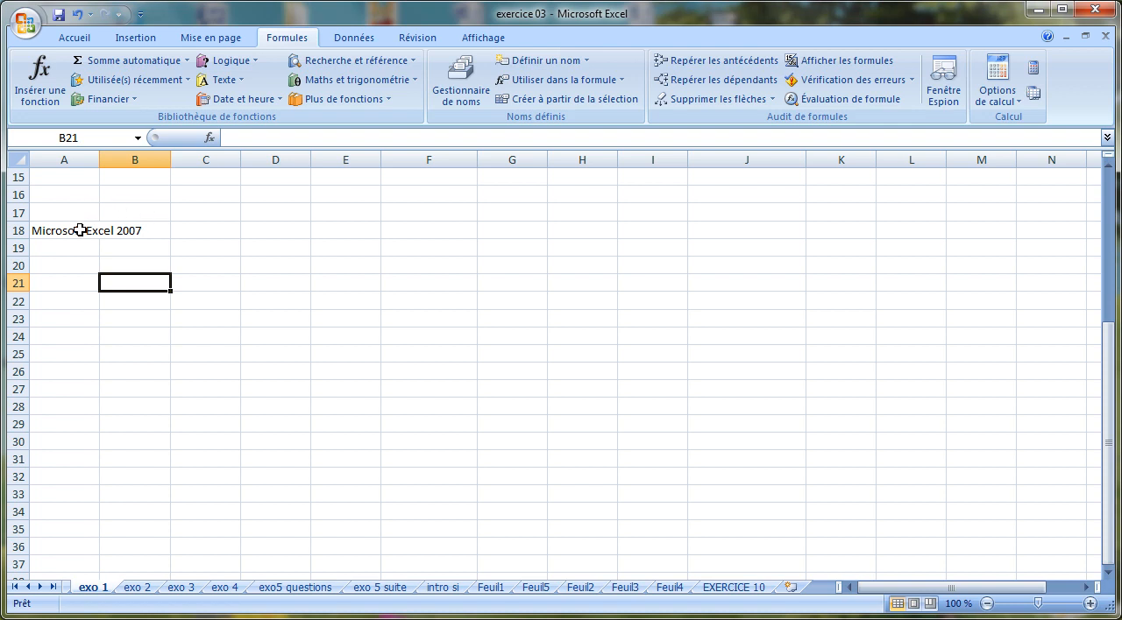
Edit the text of A18 directly in the cell so it reads "Microsoft Excel 2010"
left_click(80, 230)
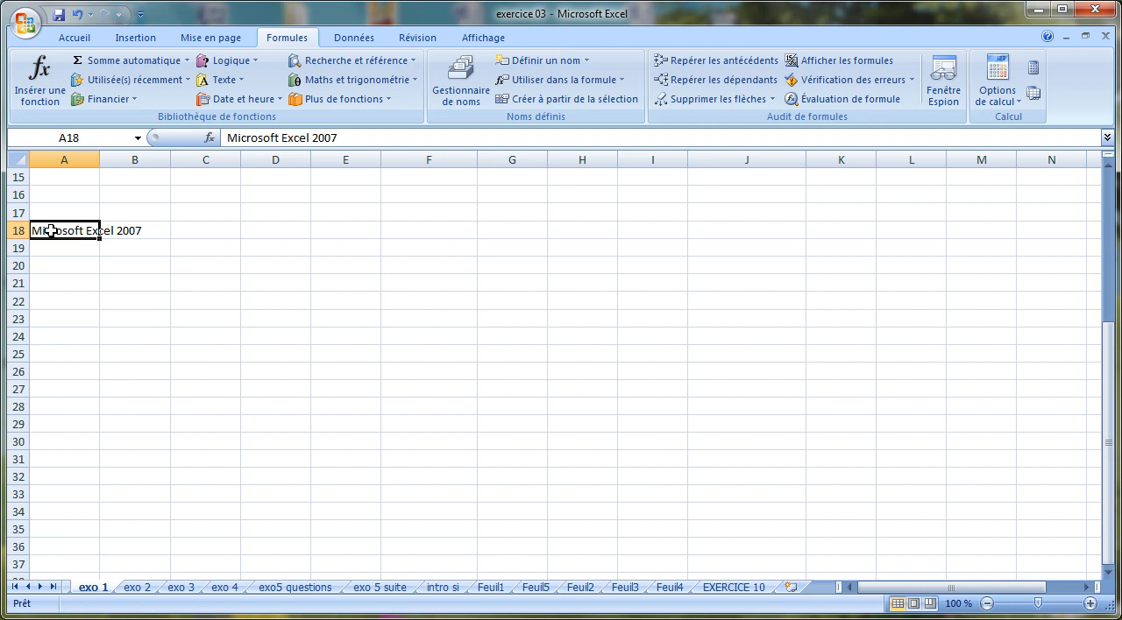
double_click(50, 230)
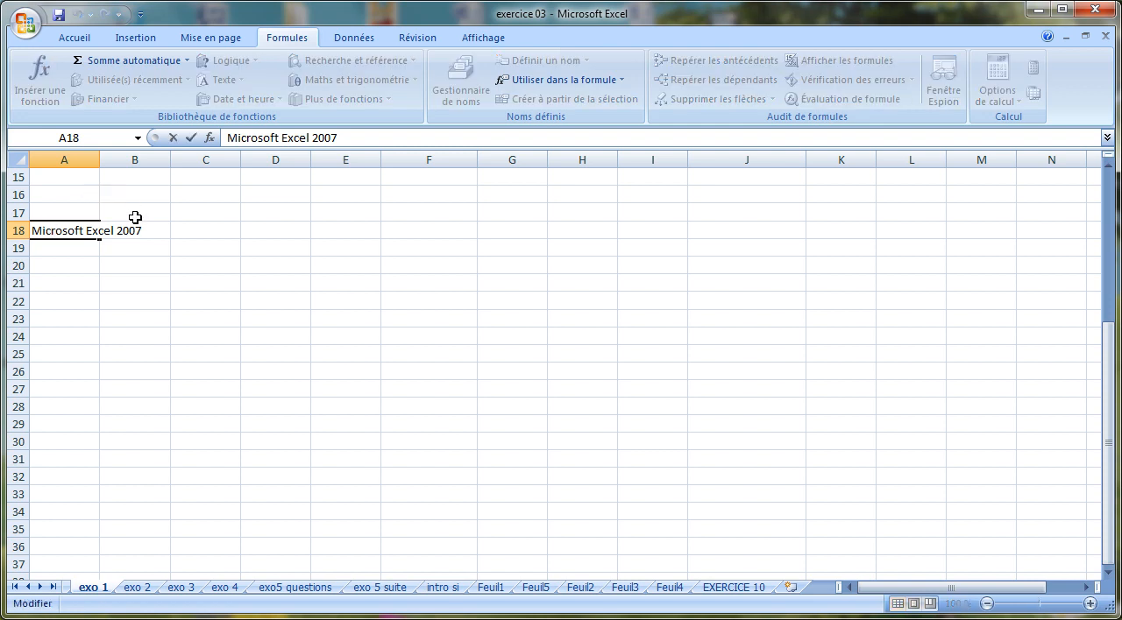
left_click_drag(130, 232, 144, 232)
type("10")
key("Return")
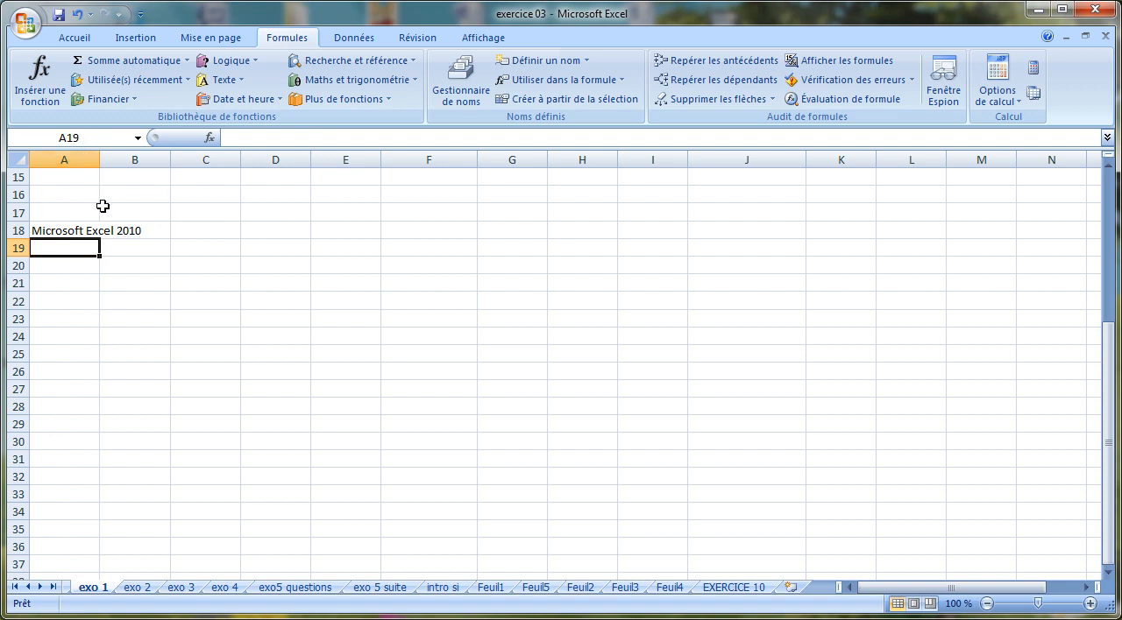
Correct the text of A18 through the formula bar so it reads "Microsoft Excel 2007"
left_click(88, 232)
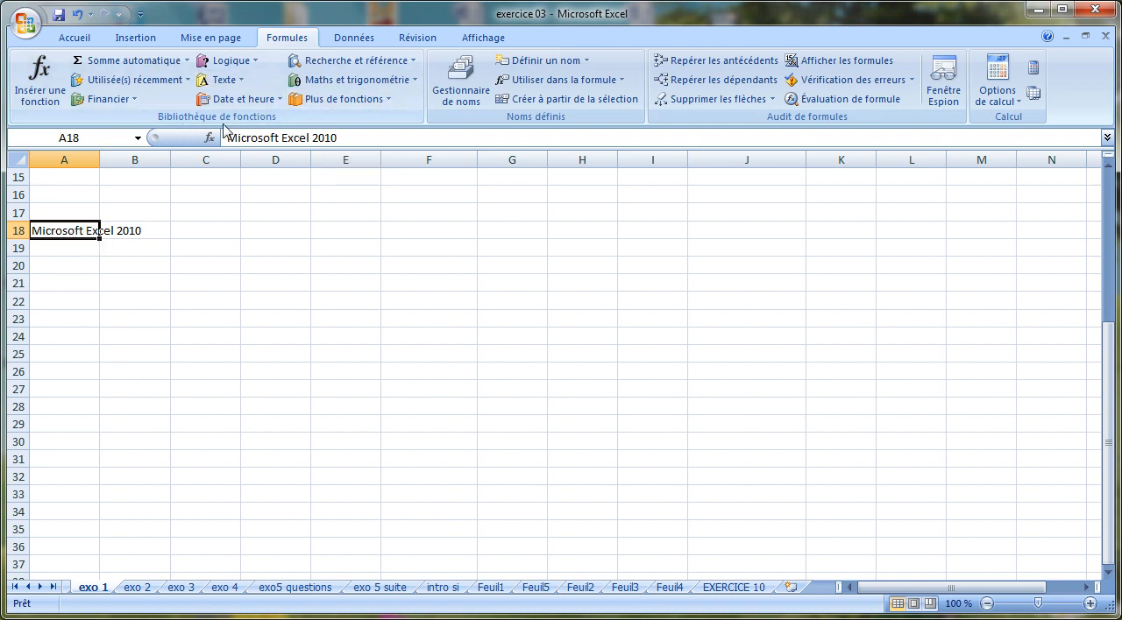
left_click(354, 138)
left_click(354, 138)
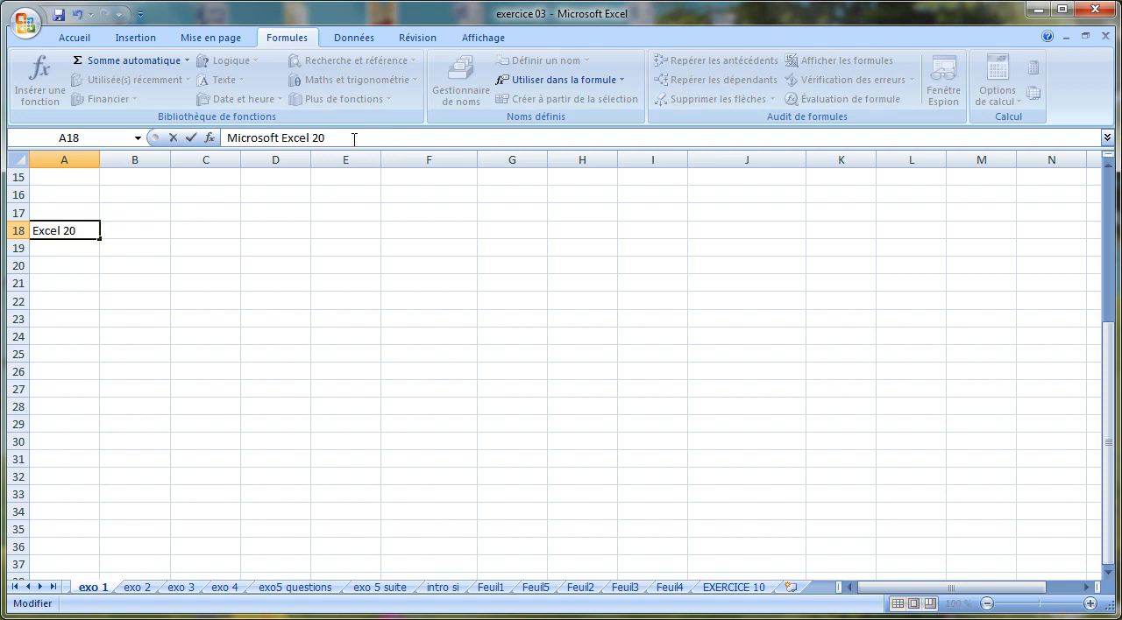
type("07")
key("Return")
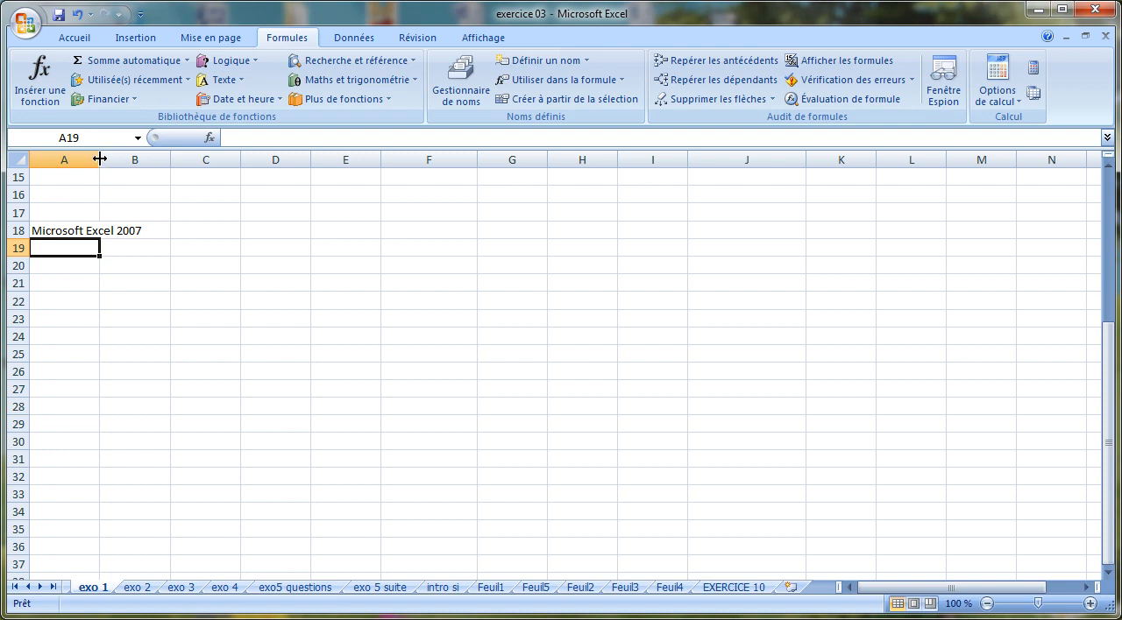
Try widening column A manually to fit the text in A18, and undo the resize
left_click_drag(100, 160, 146, 159)
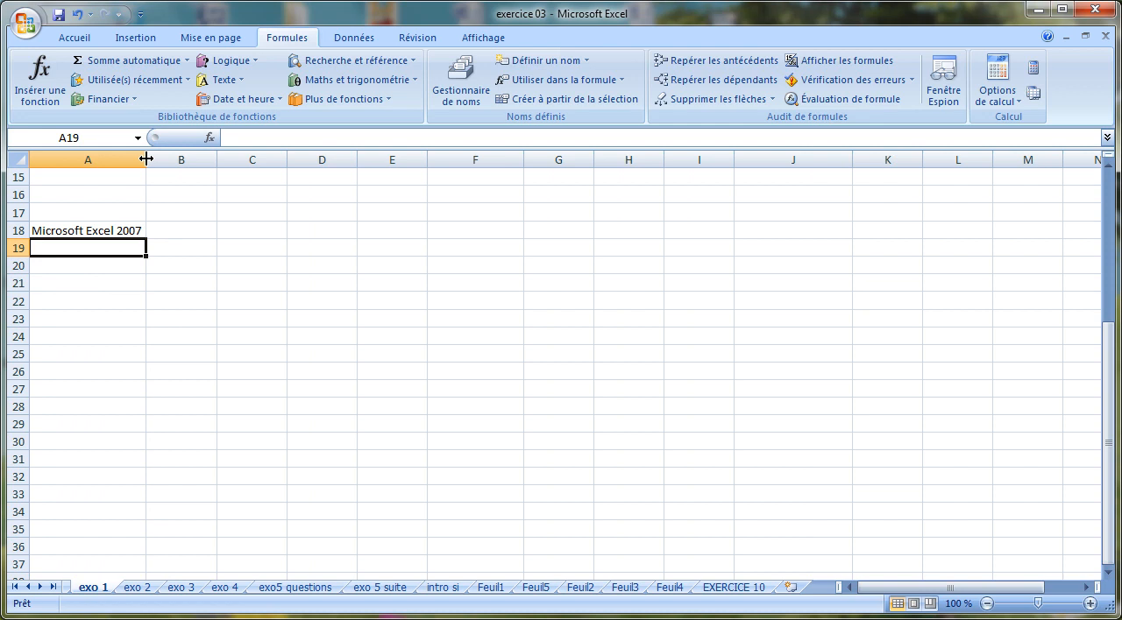
left_click(77, 14)
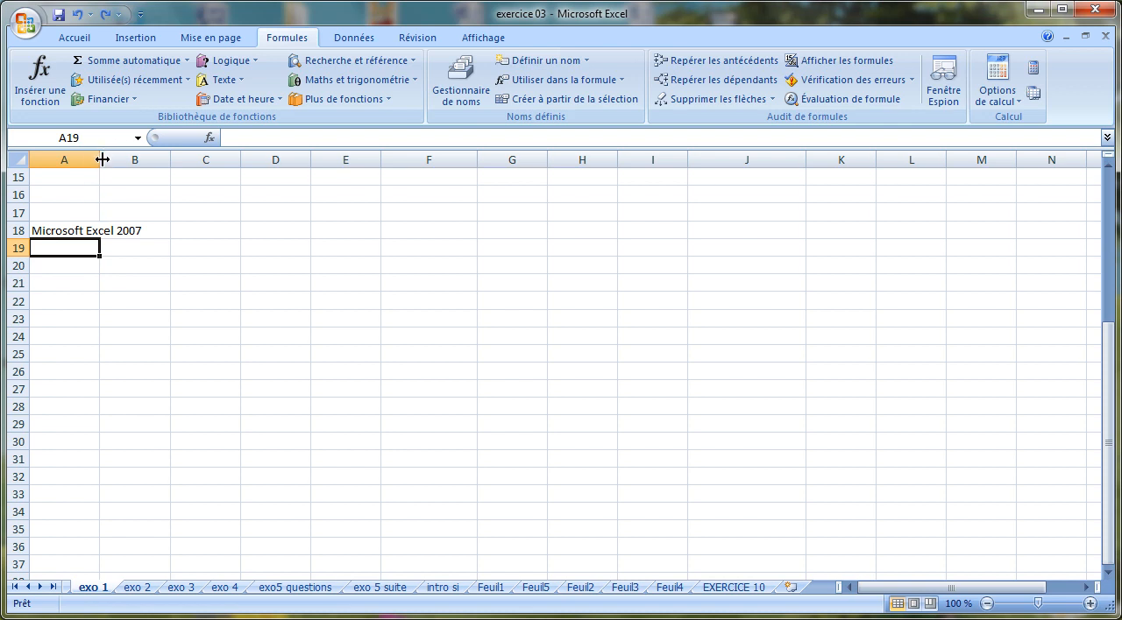
AutoFit column A to its longest entry and check the exercise text in the sheet's first rows
mouse_move(99, 159)
left_mouse_down()
mouse_move(158, 154)
mouse_move(99, 158)
left_mouse_up()
double_click(100, 159)
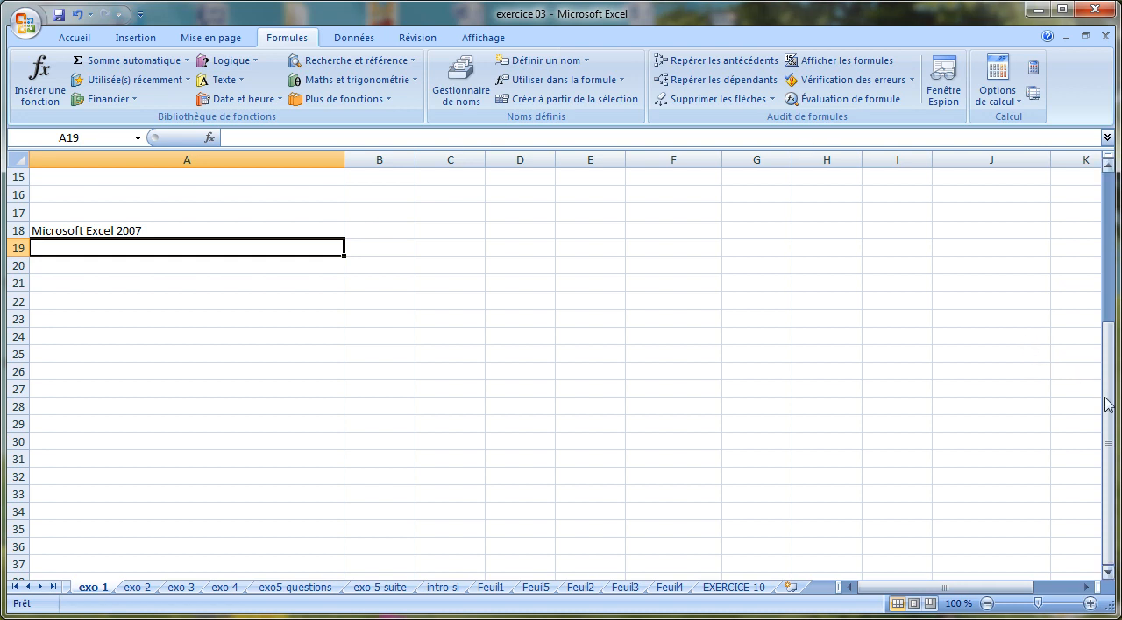
left_click_drag(1110, 414, 1077, 188)
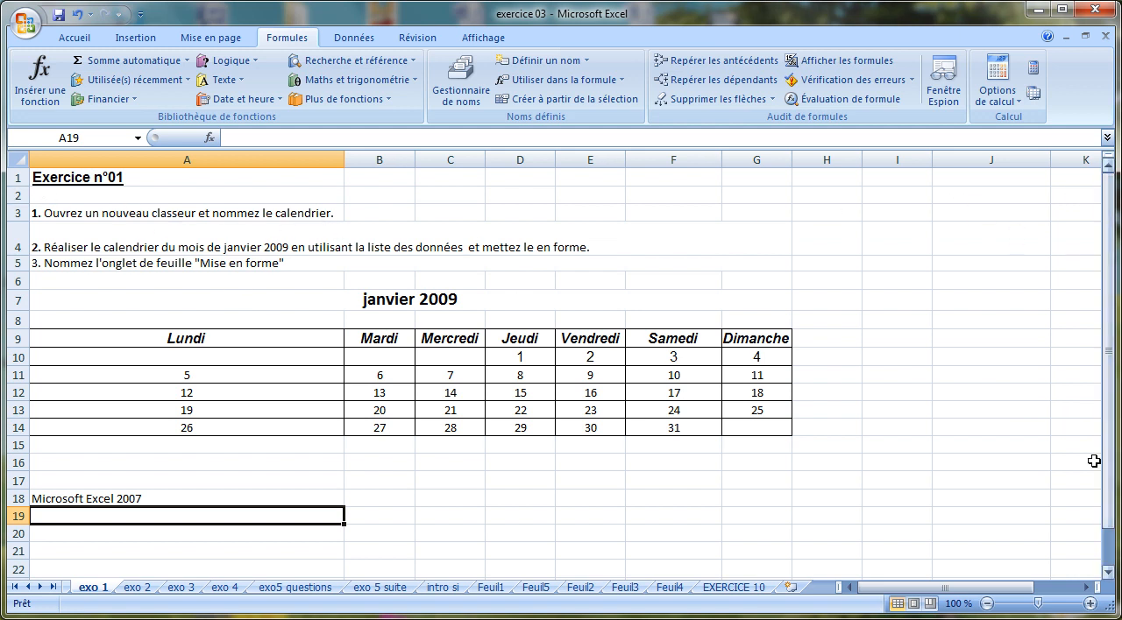
left_click_drag(1110, 573, 1111, 574)
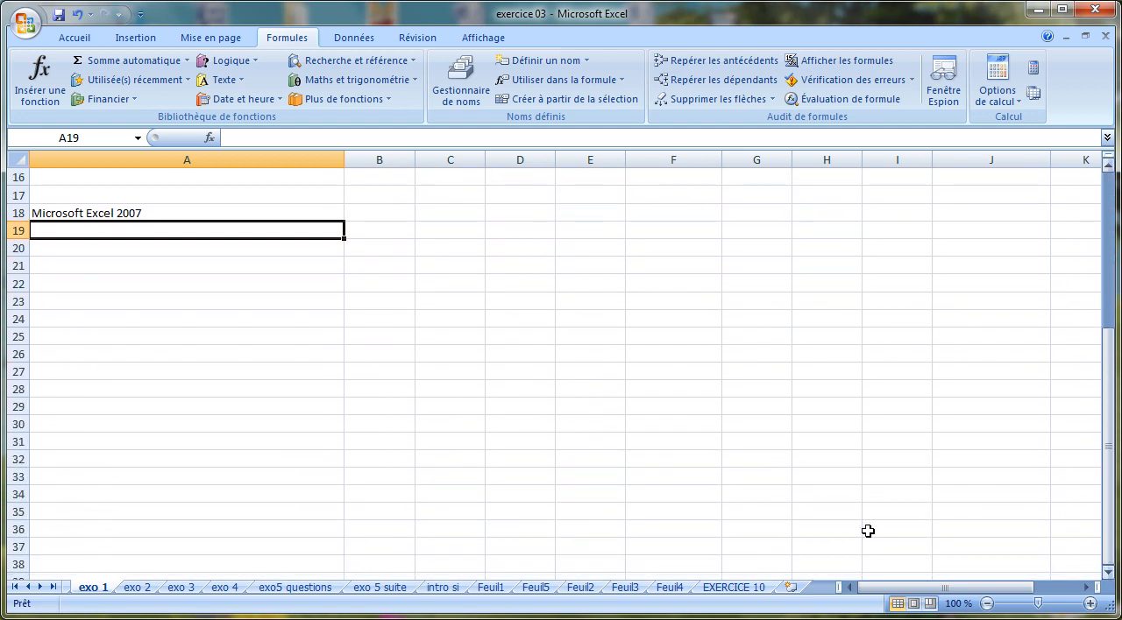
Narrow column A until it is slightly too small for the text in A18, and wrap that text within the cell
left_click_drag(343, 159, 147, 171)
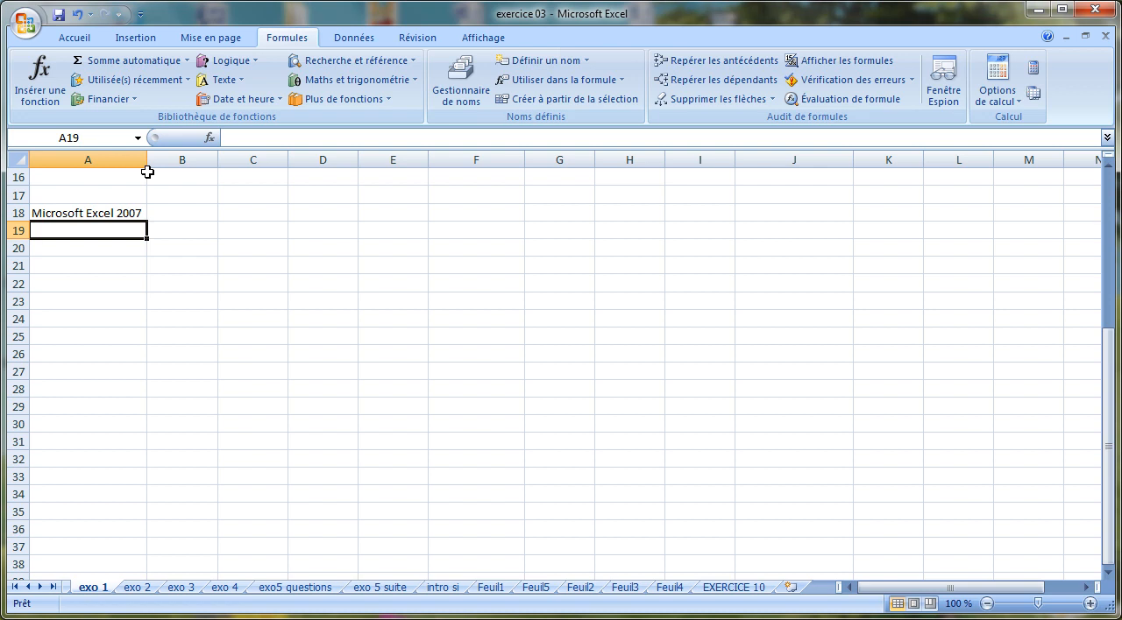
left_click_drag(146, 160, 110, 158)
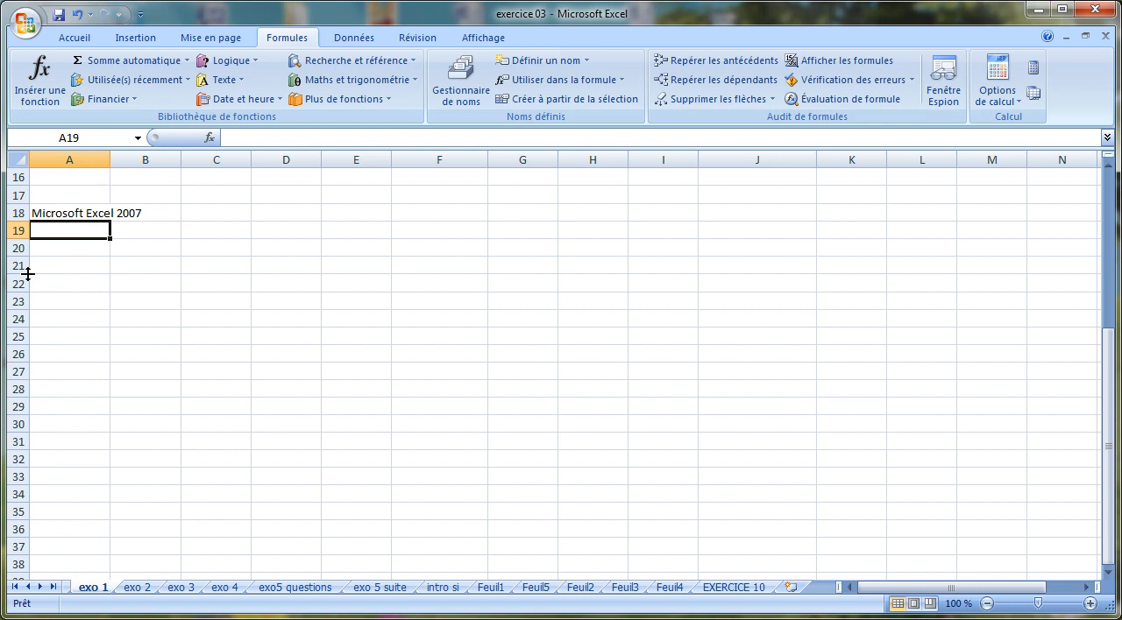
left_click(73, 211)
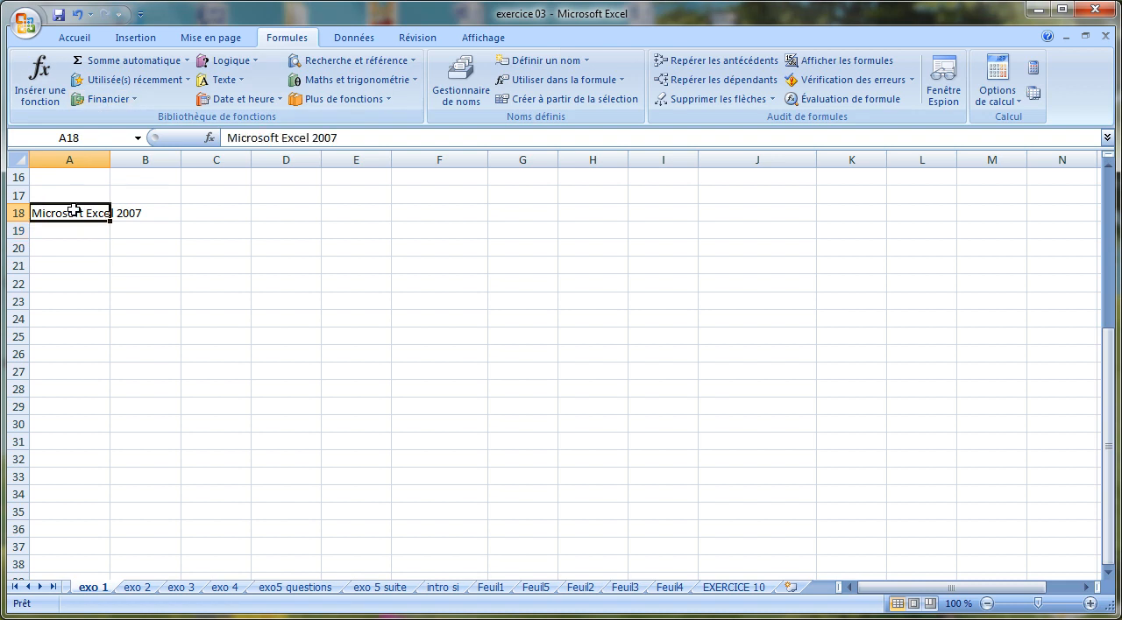
left_click(75, 39)
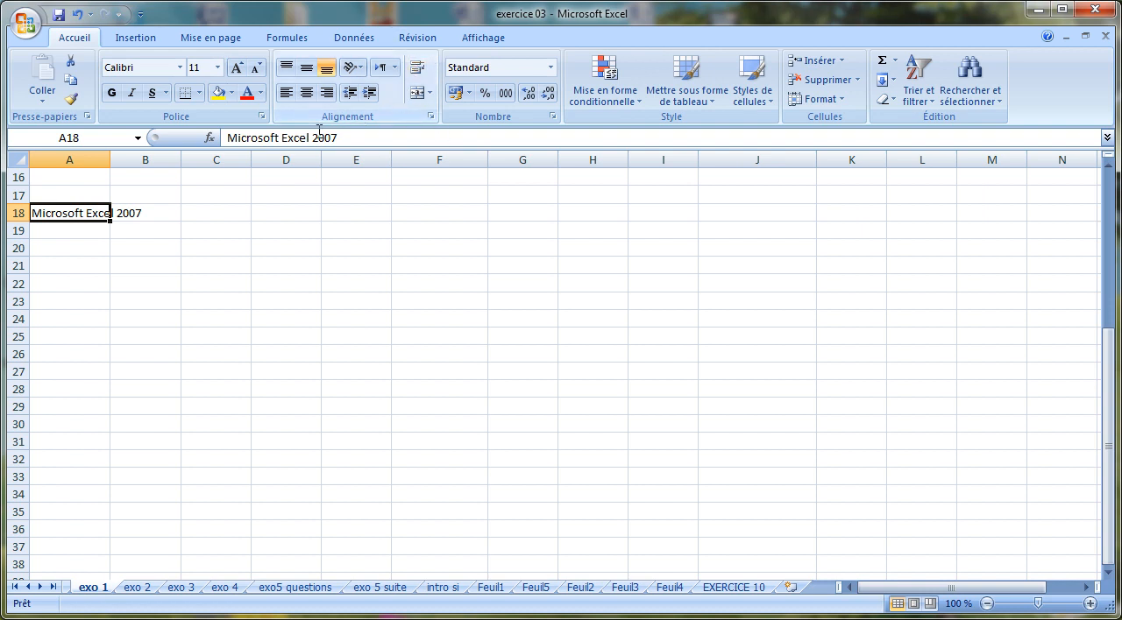
left_click(423, 70)
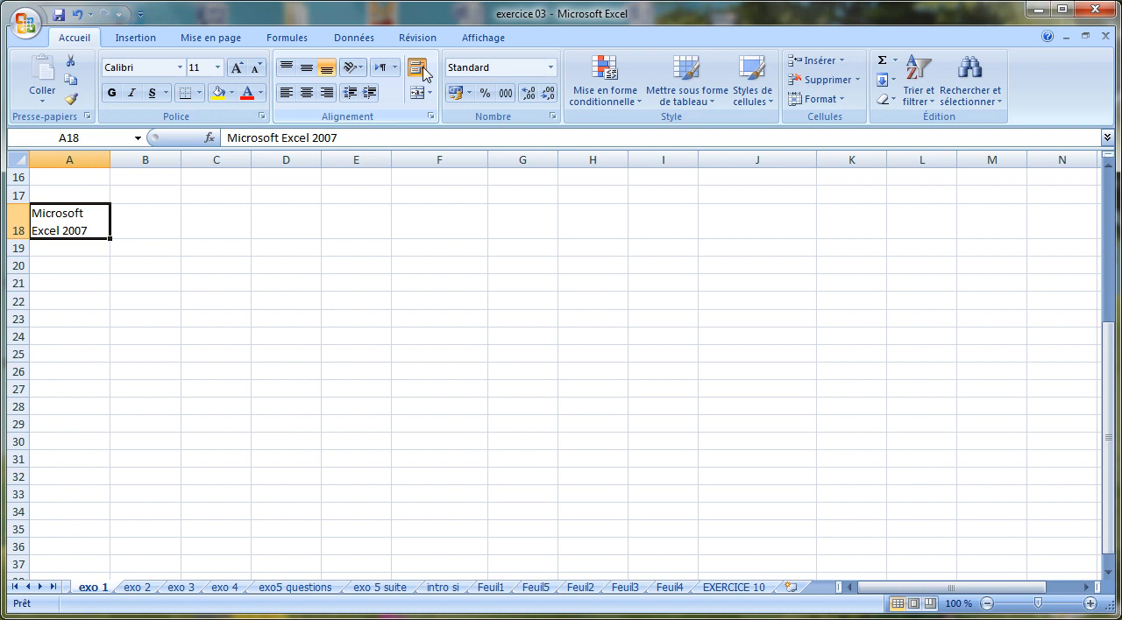
Enter the text "texte" in A20 and the number 12 in A21
left_click(100, 270)
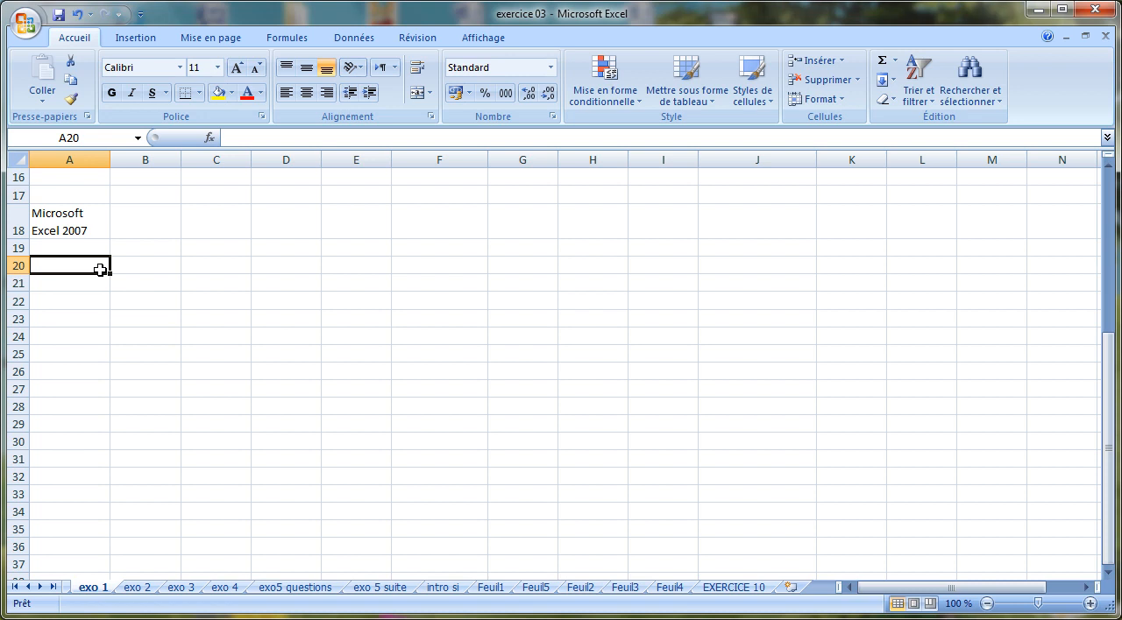
type("texte")
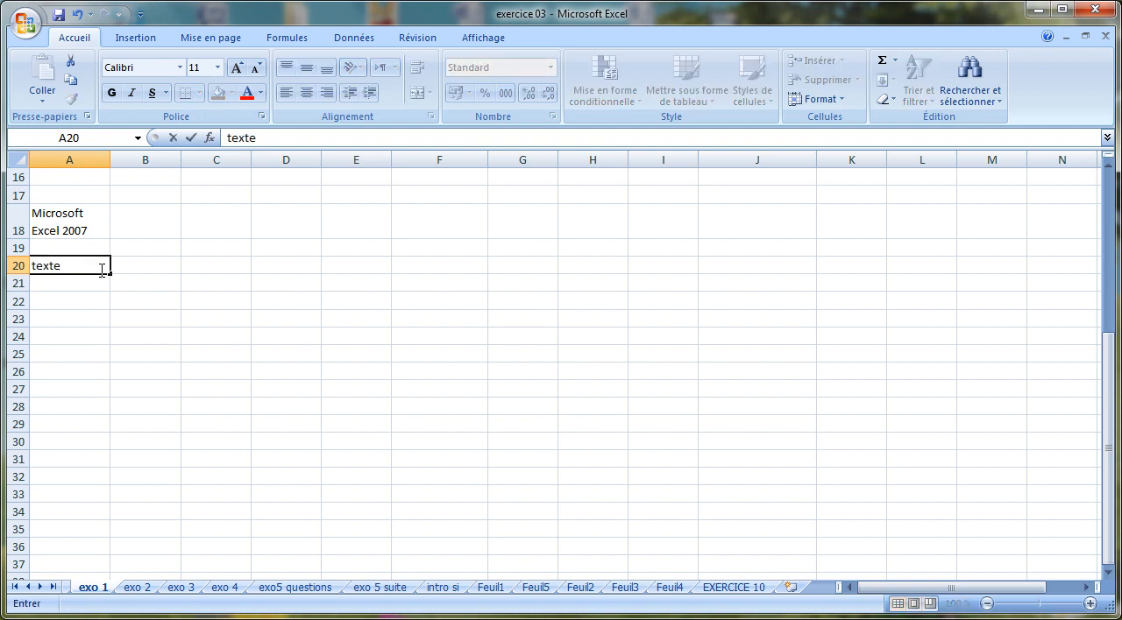
key("Return")
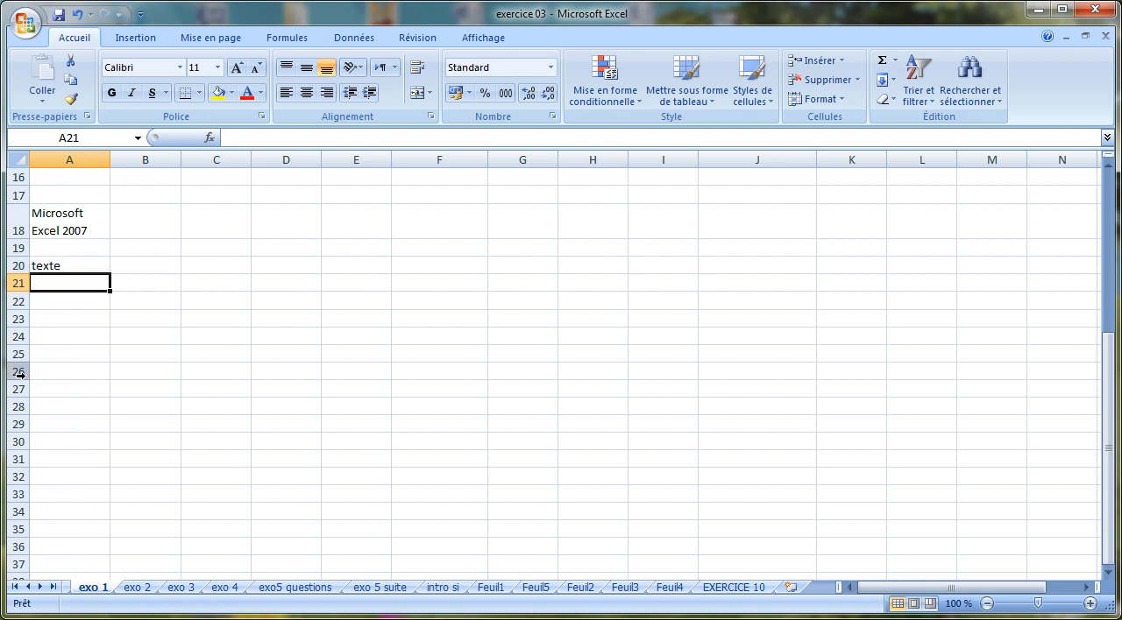
type("12")
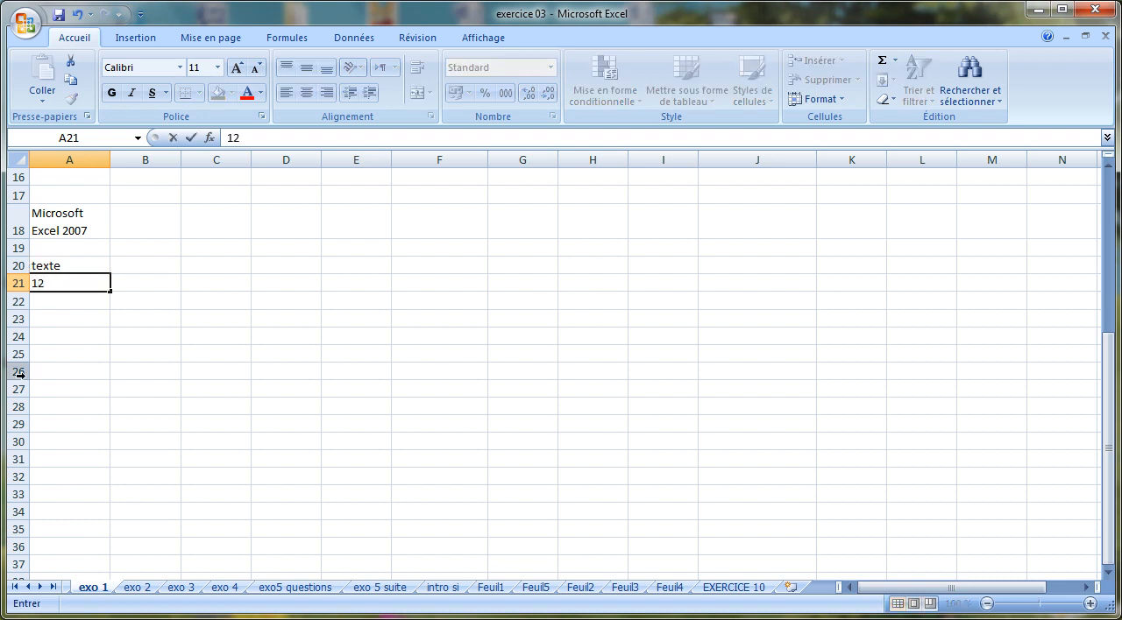
key("Return")
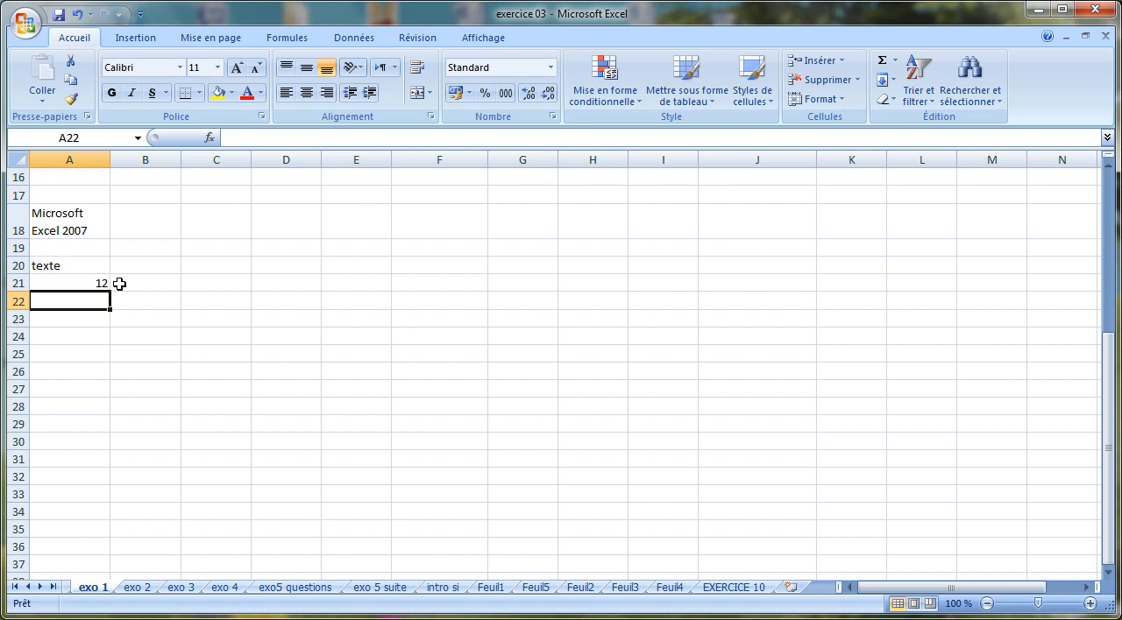
Enter the date 12/12/2012 in A22
type("12/")
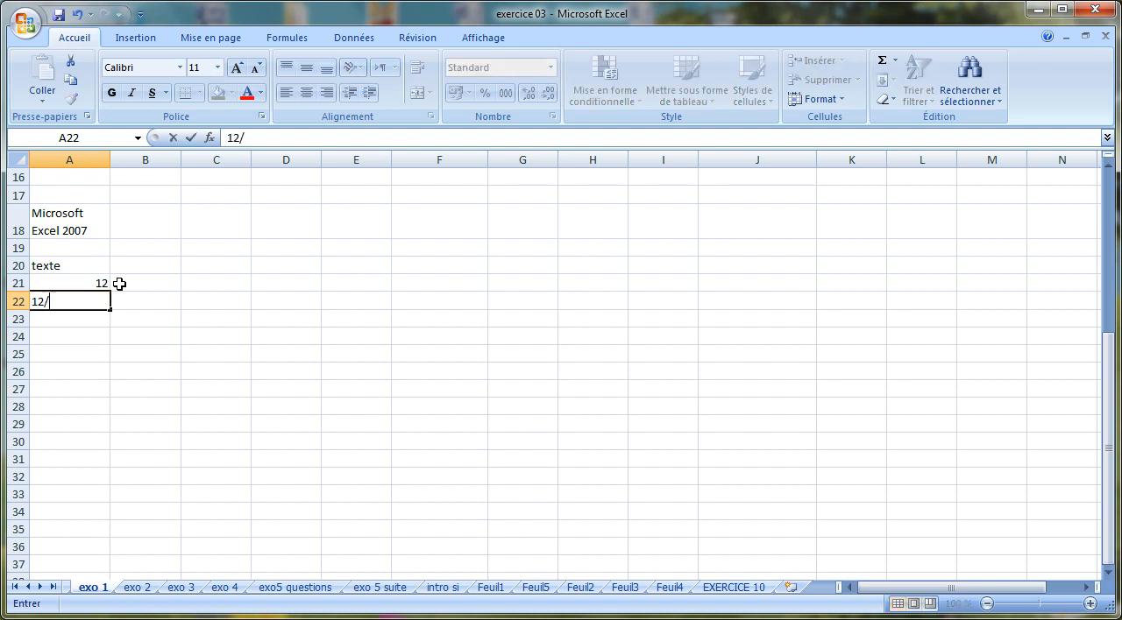
type("12/1")
key("BackSpace")
type("012")
key("Return")
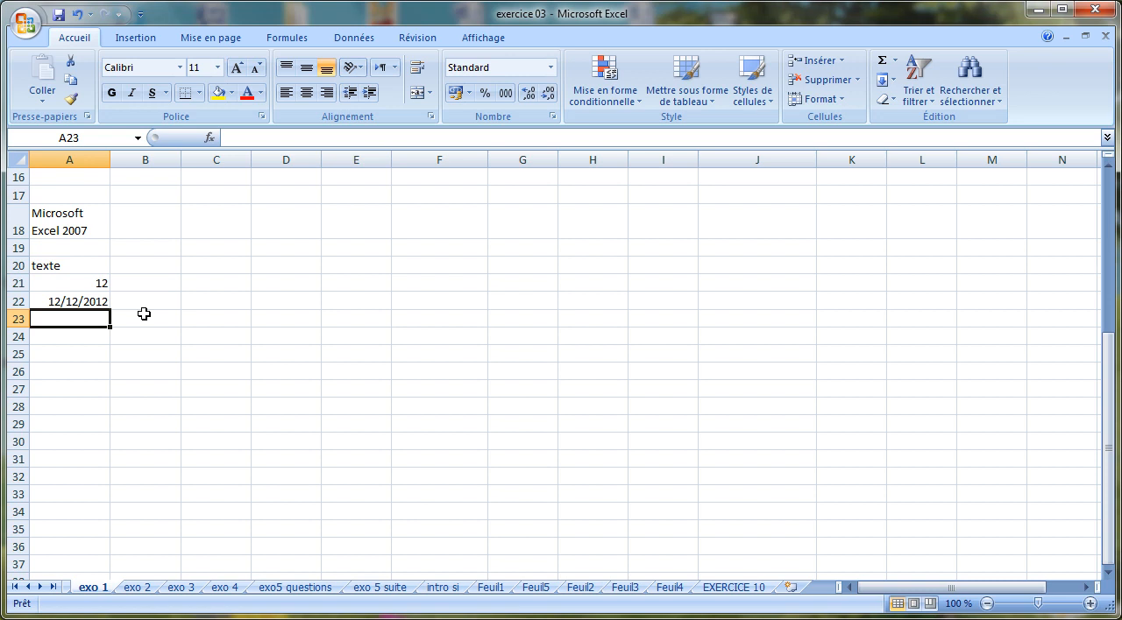
Enter the amount "10 000,00 €" in A23, including the space and euro sign as part of the entry
type("10")
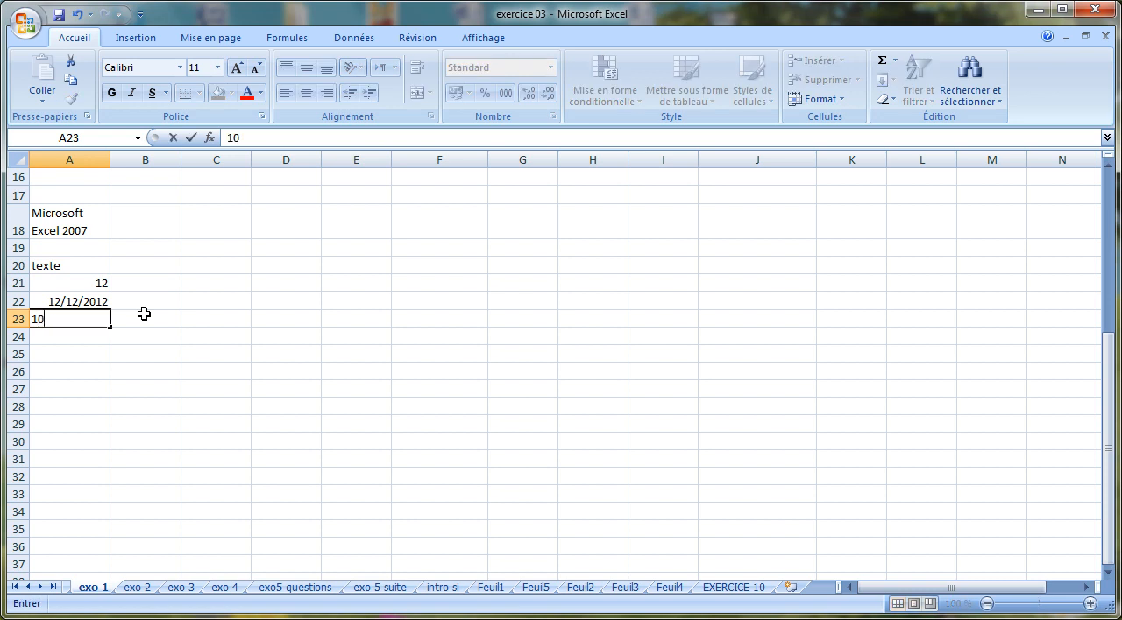
type(" O")
key("BackSpace")
type("000,00")
type("€")
key("Return")
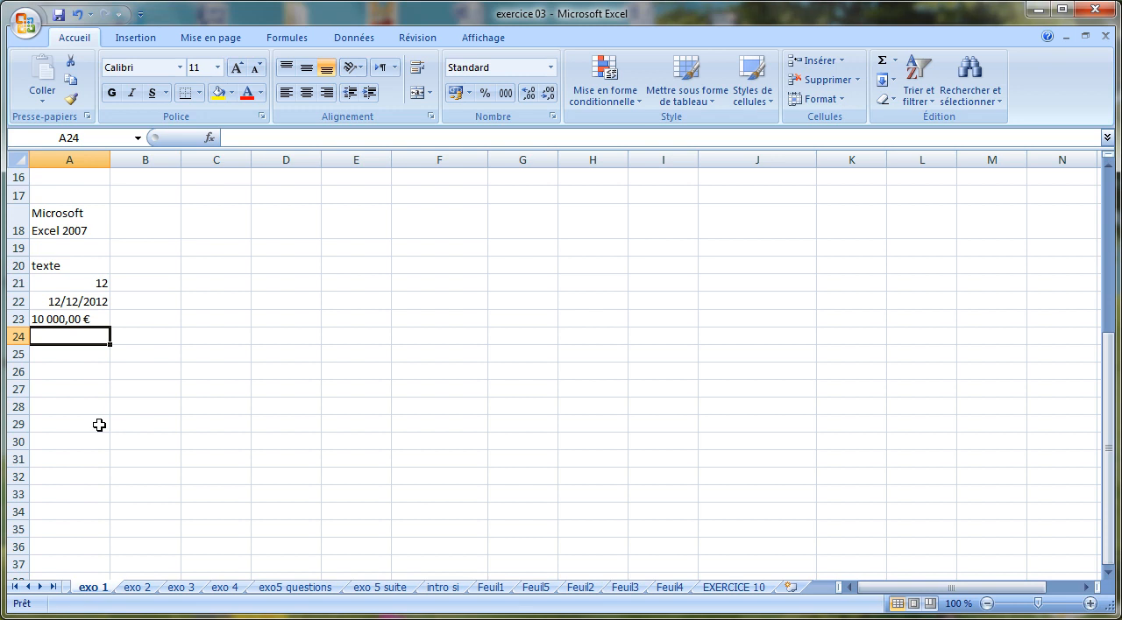
Enter 10000 in A24 and apply the euro accounting number format to it
type("10000")
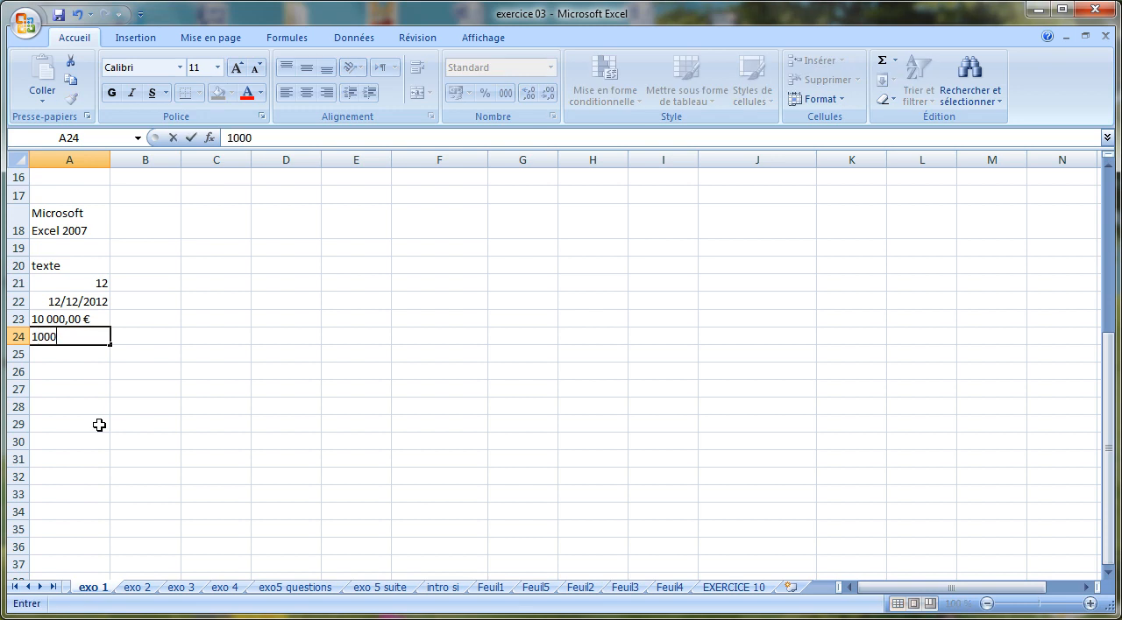
key("Return")
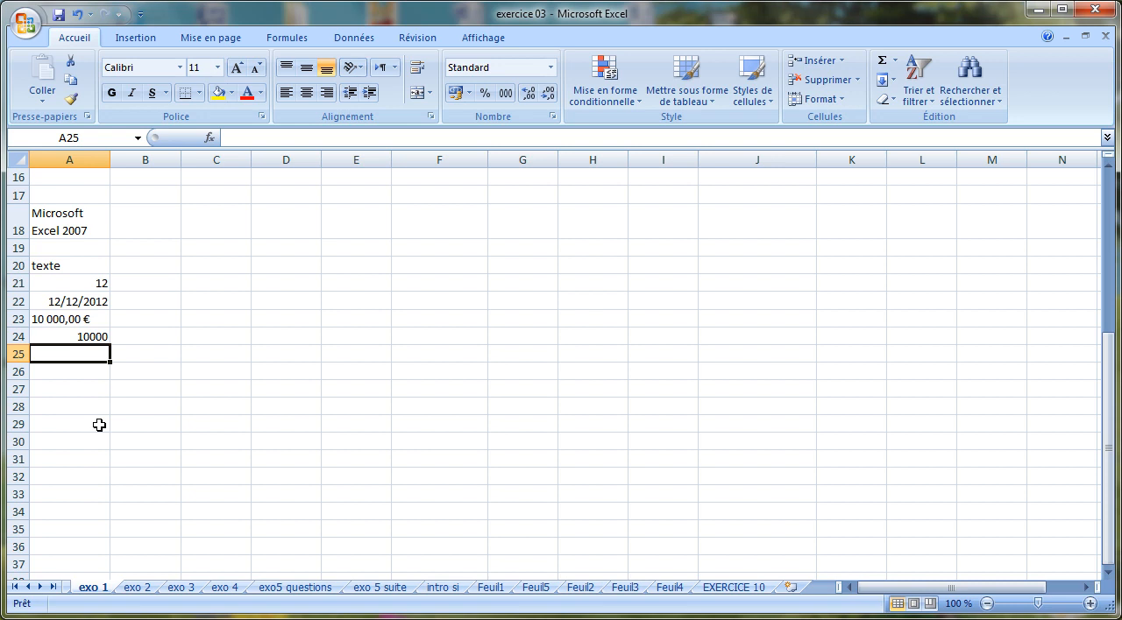
left_click(74, 338)
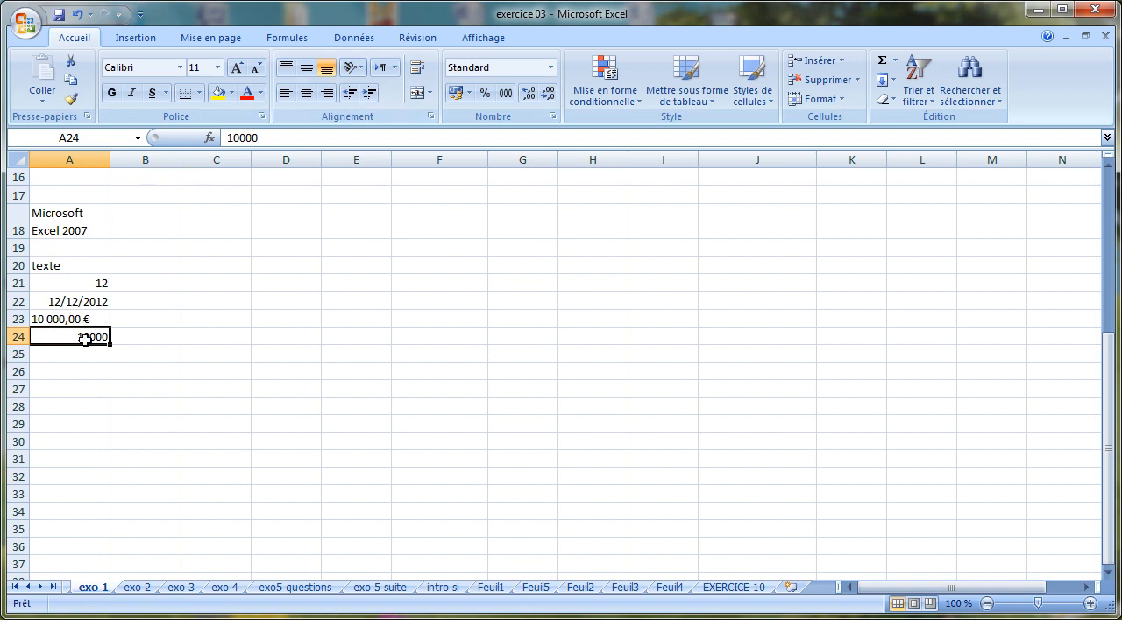
left_click(455, 93)
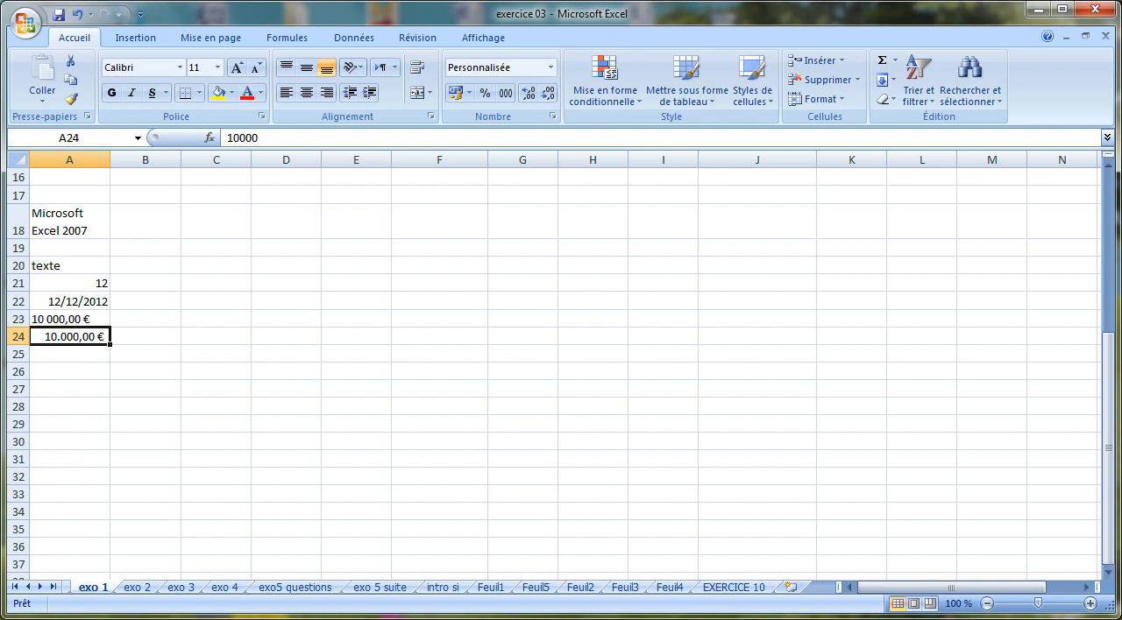
left_click(832, 618)
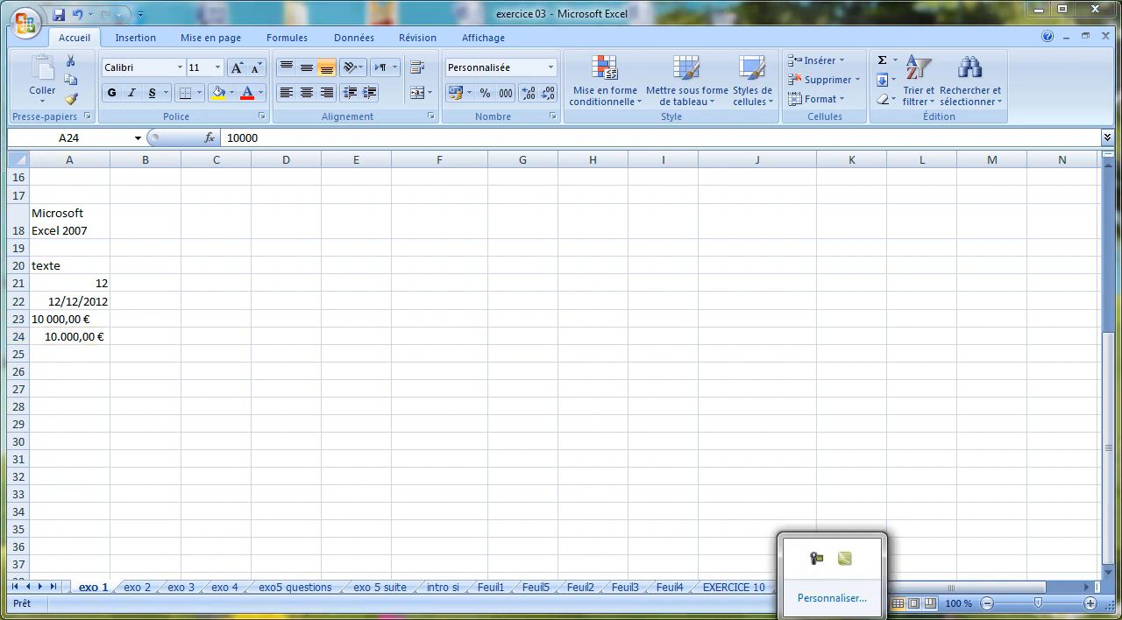
left_click(814, 560)
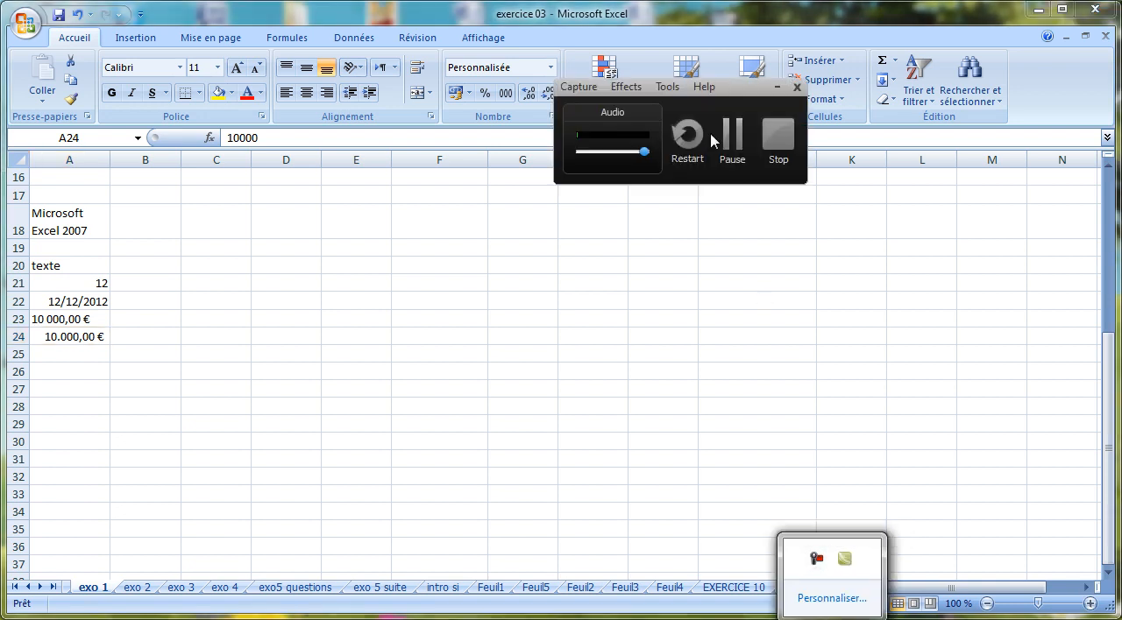
left_click(732, 131)
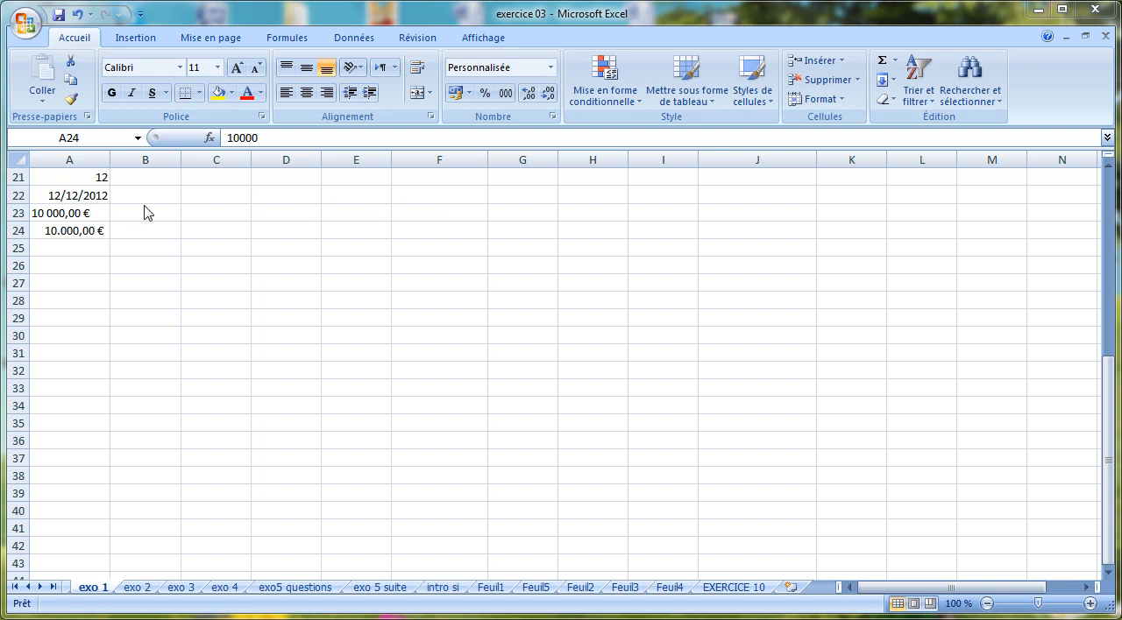
Enter the decimal number 12,75 in A25
left_click(87, 254)
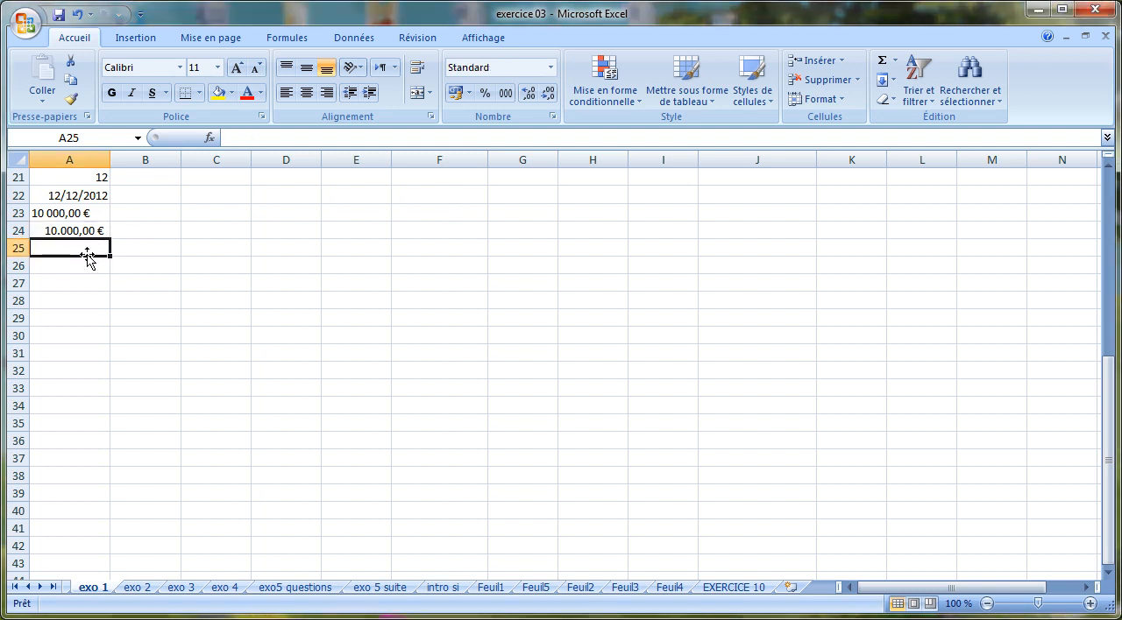
type("12,75")
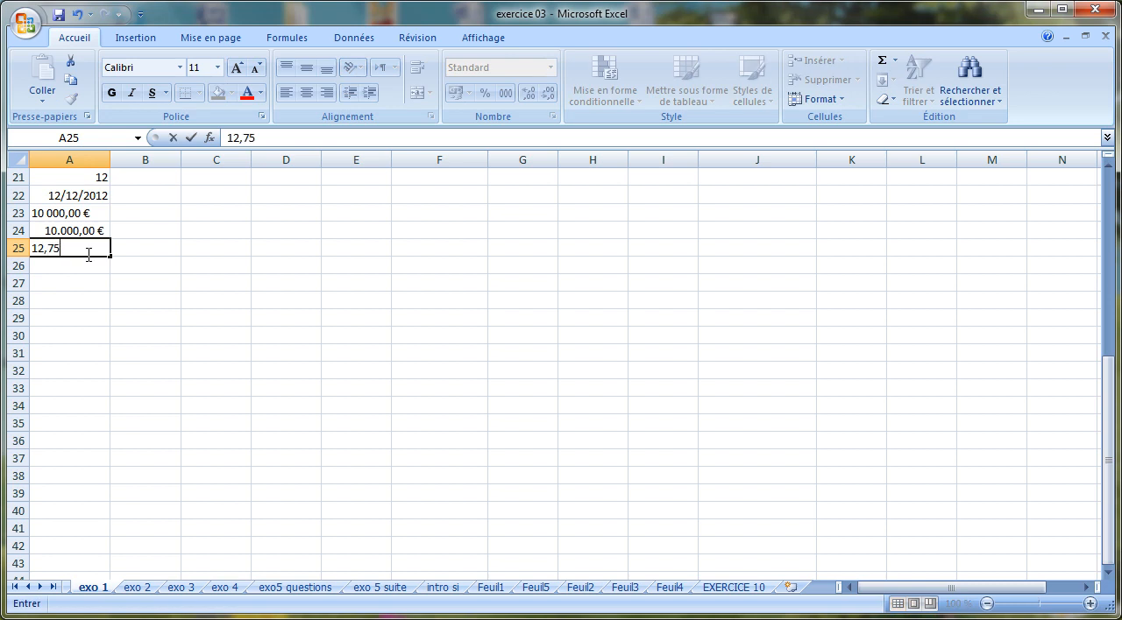
key("Return")
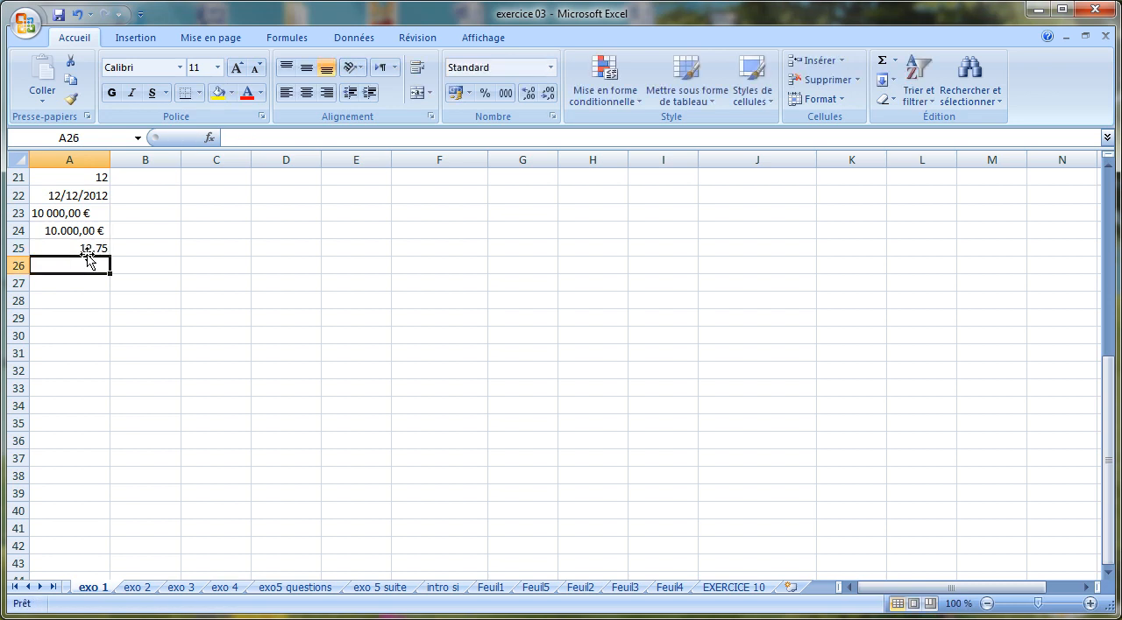
Enter the decimal number 12,5 in A26, using a comma as the decimal separator
type("12")
type("?")
type("5")
key("BackSpace")
key("BackSpace")
type(",")
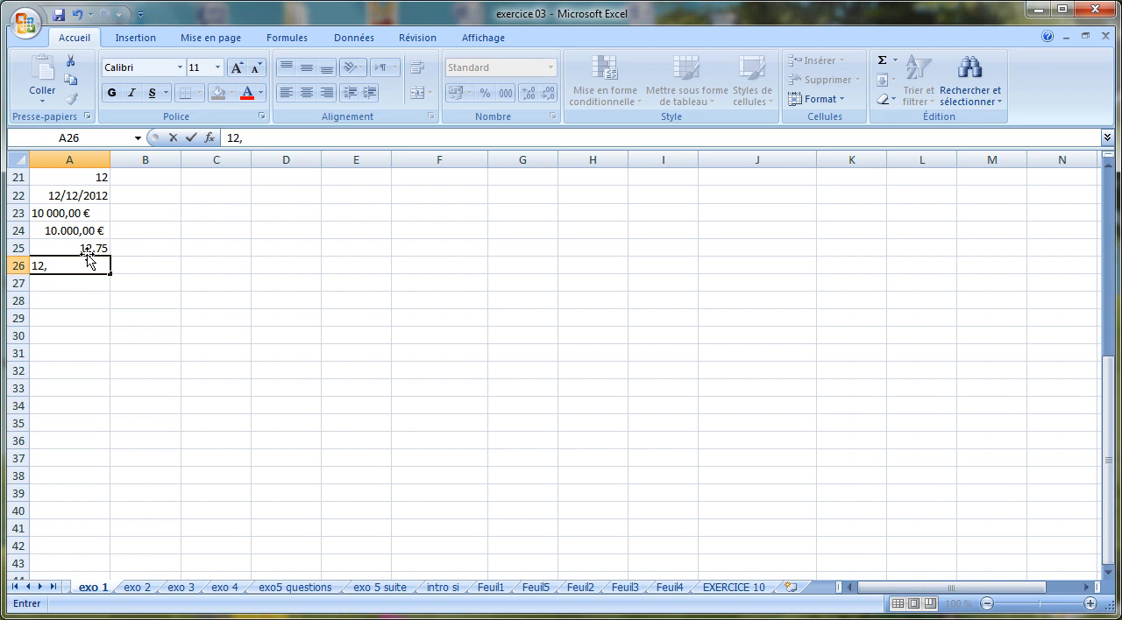
type("5")
key("Return")
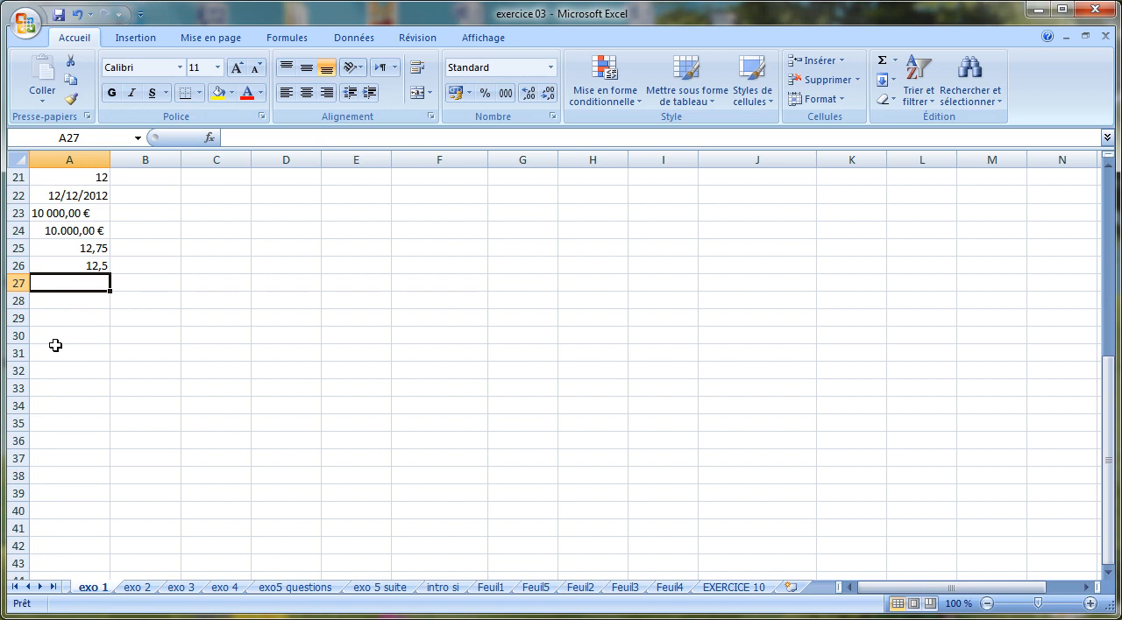
Enter 12,50 in A27, correcting the mistyped question mark to a decimal comma
type("12?50")
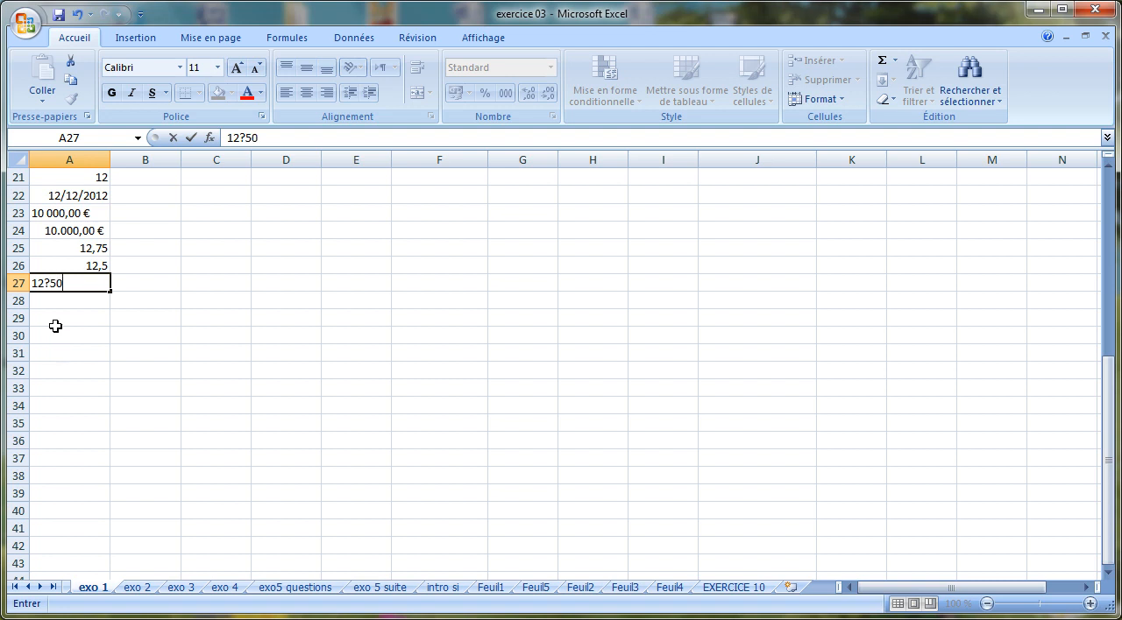
left_click(46, 283)
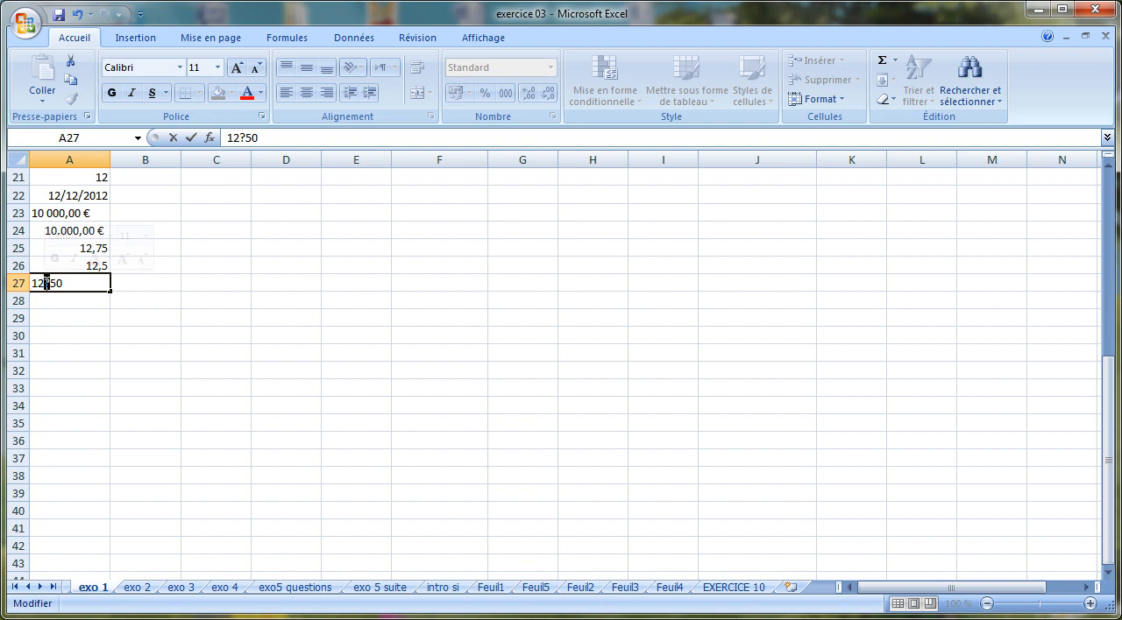
type(",")
key("Return")
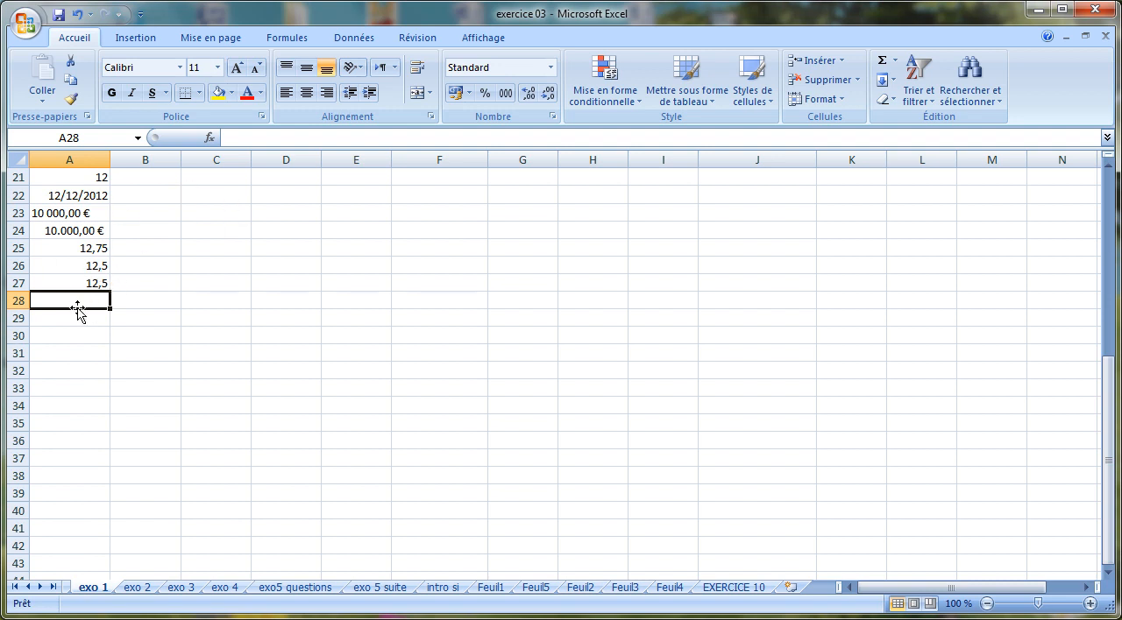
Adjust the decimal places of A27 so the value is displayed as 12,50
left_click(89, 283)
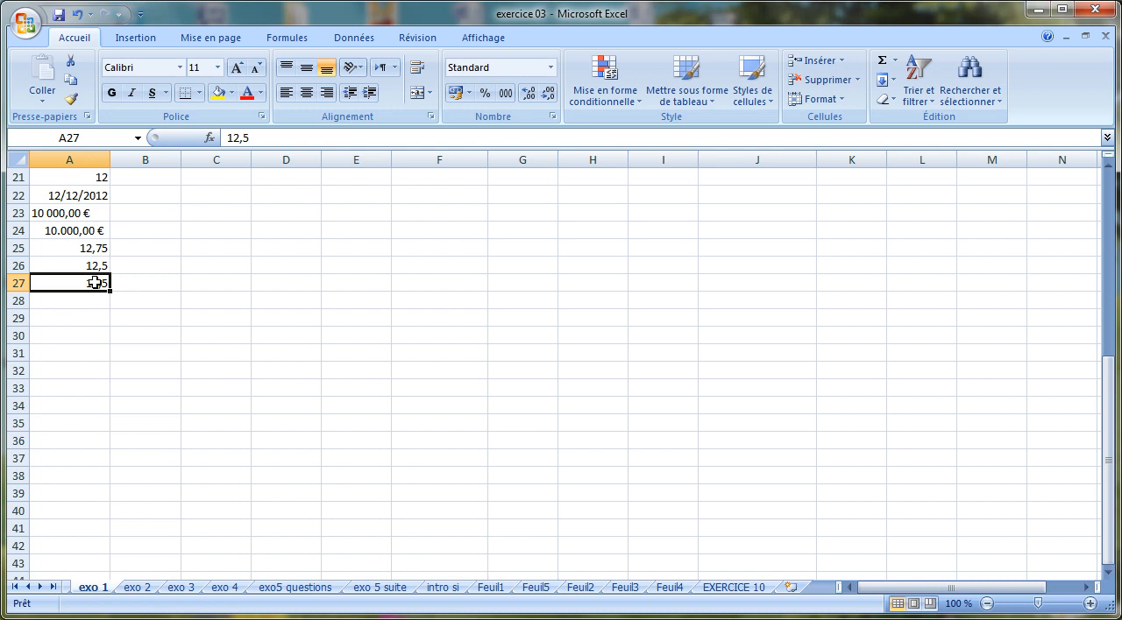
left_click(529, 94)
left_click(529, 94)
left_click(530, 94)
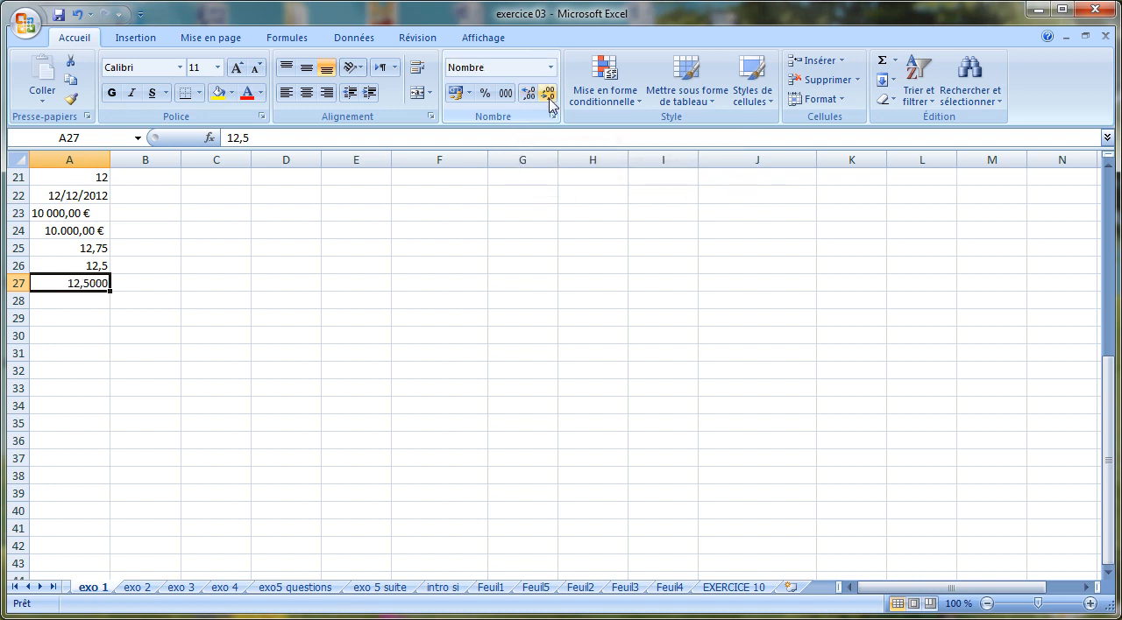
left_click(548, 96)
left_click(548, 96)
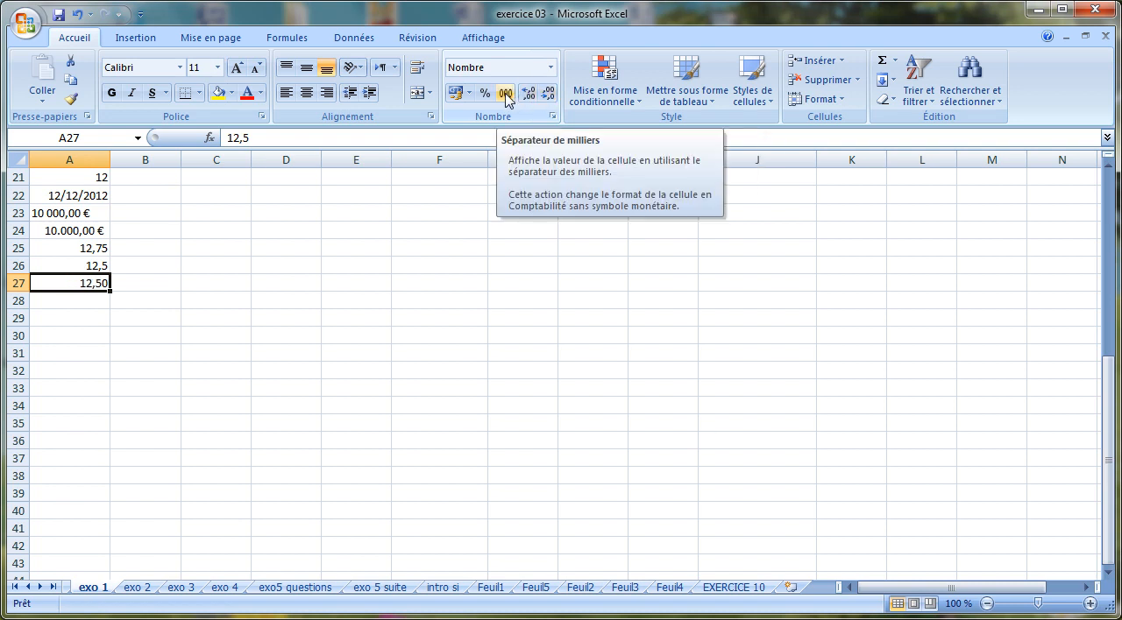
Enter the number 100000 in A28
left_click(93, 298)
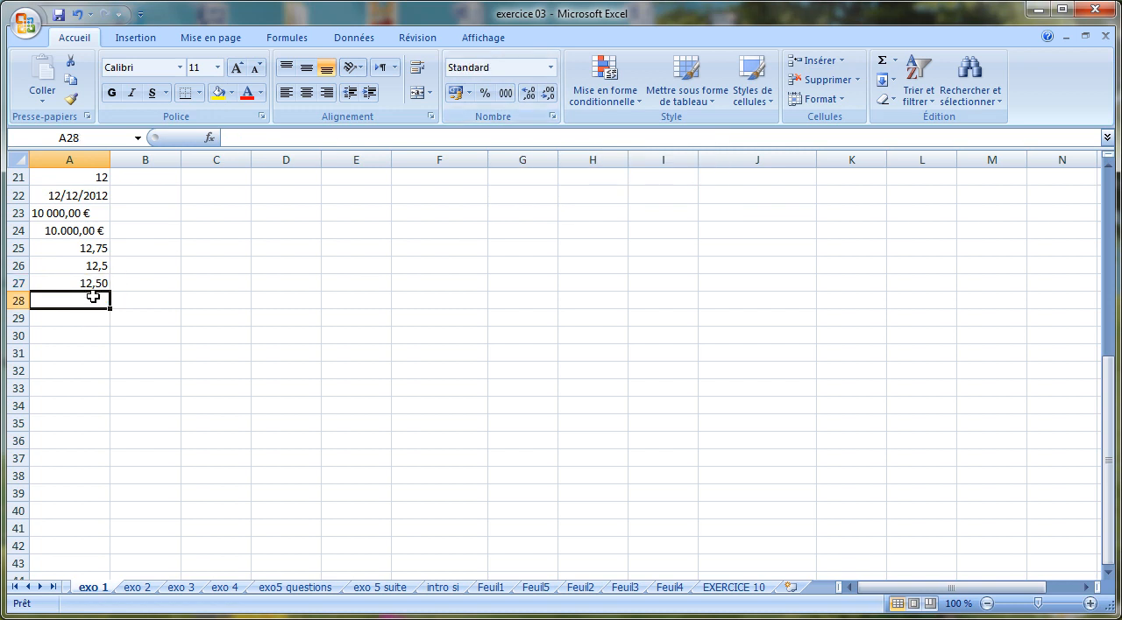
type("100000")
key("Return")
Format A28 with the thousands separator and reduce it to no decimal places
left_click(93, 300)
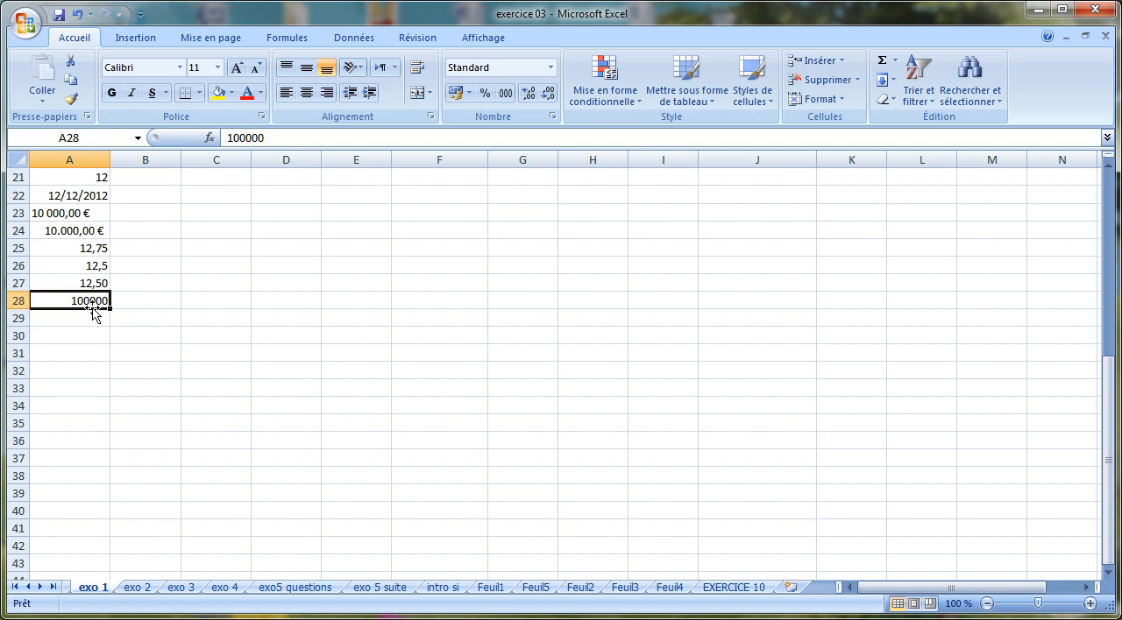
left_click(506, 95)
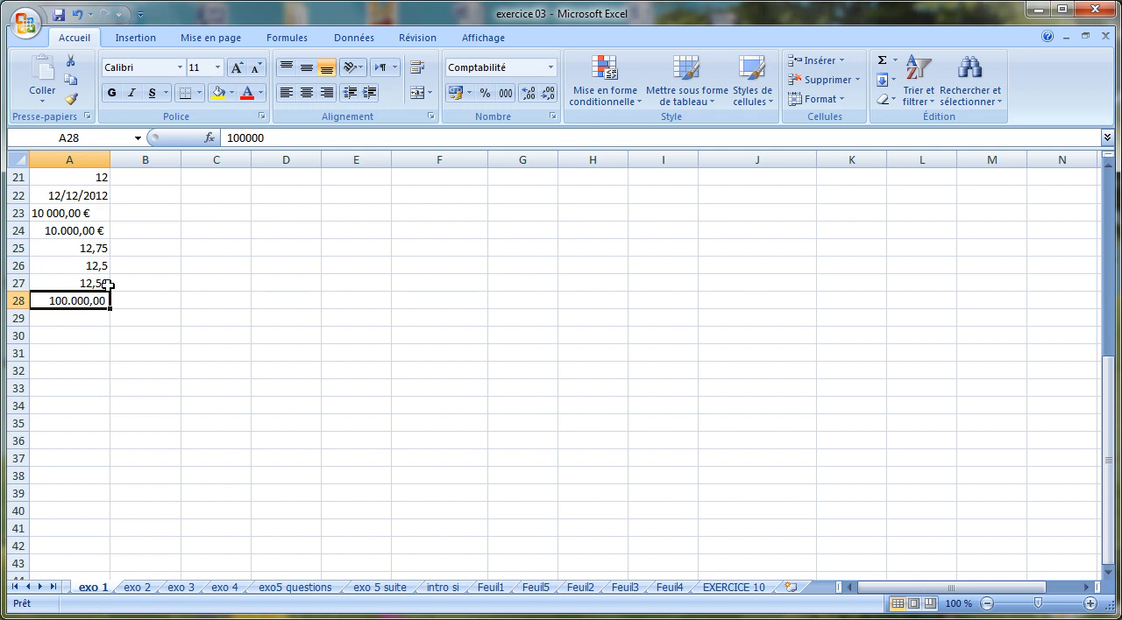
left_click(548, 96)
left_click(549, 96)
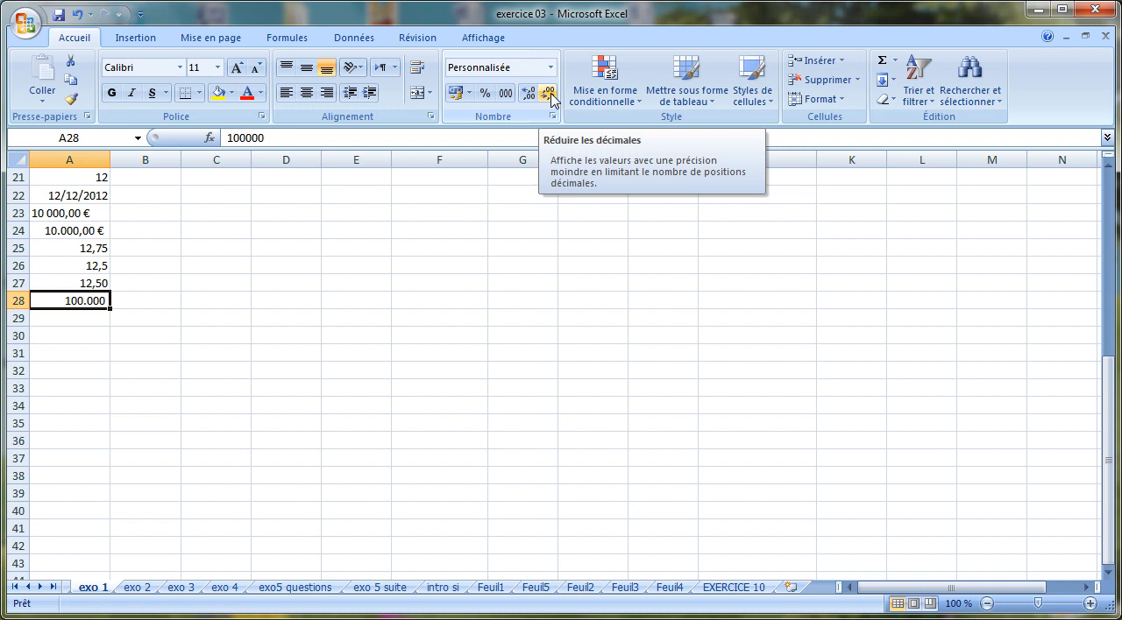
Increase row 30 to about double its height and enter texte in B30
left_click(491, 284)
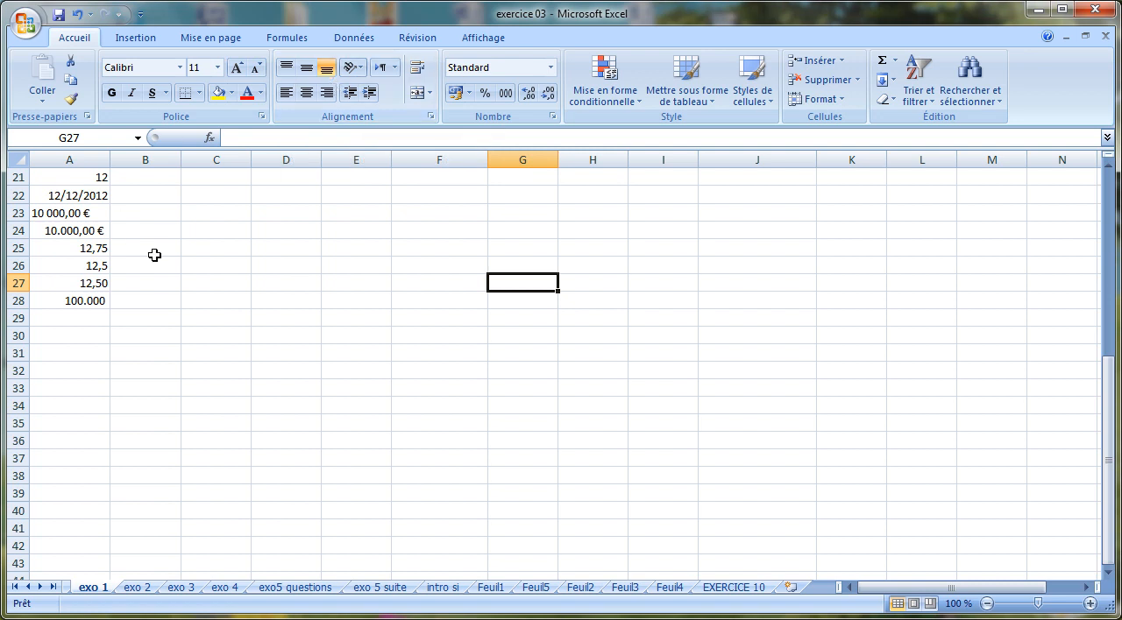
left_click(135, 334)
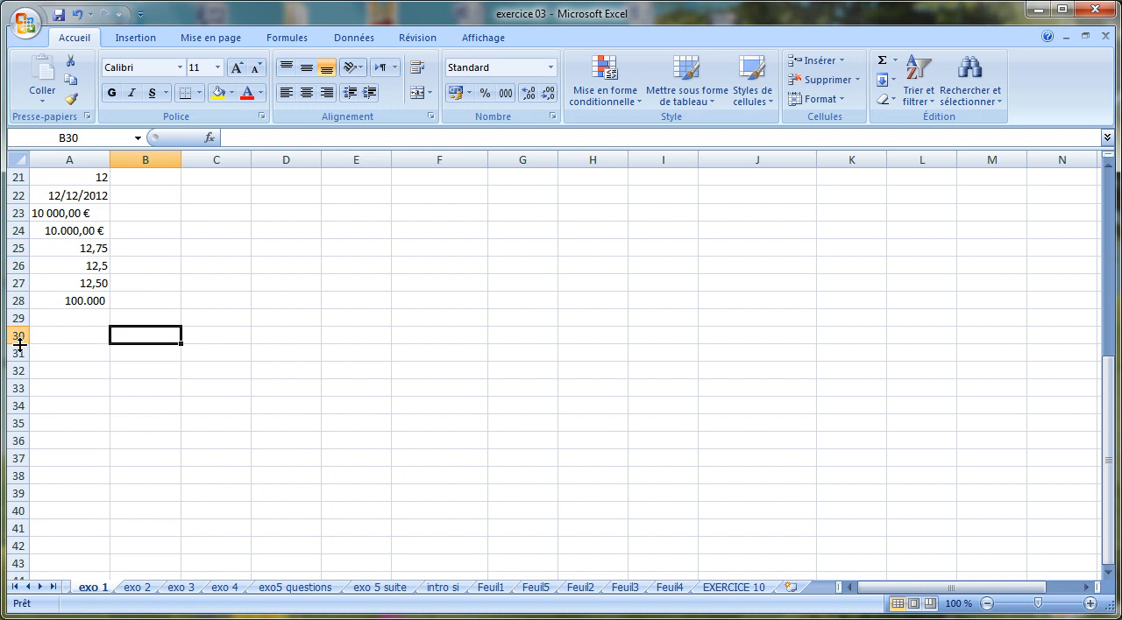
left_click_drag(18, 345, 18, 362)
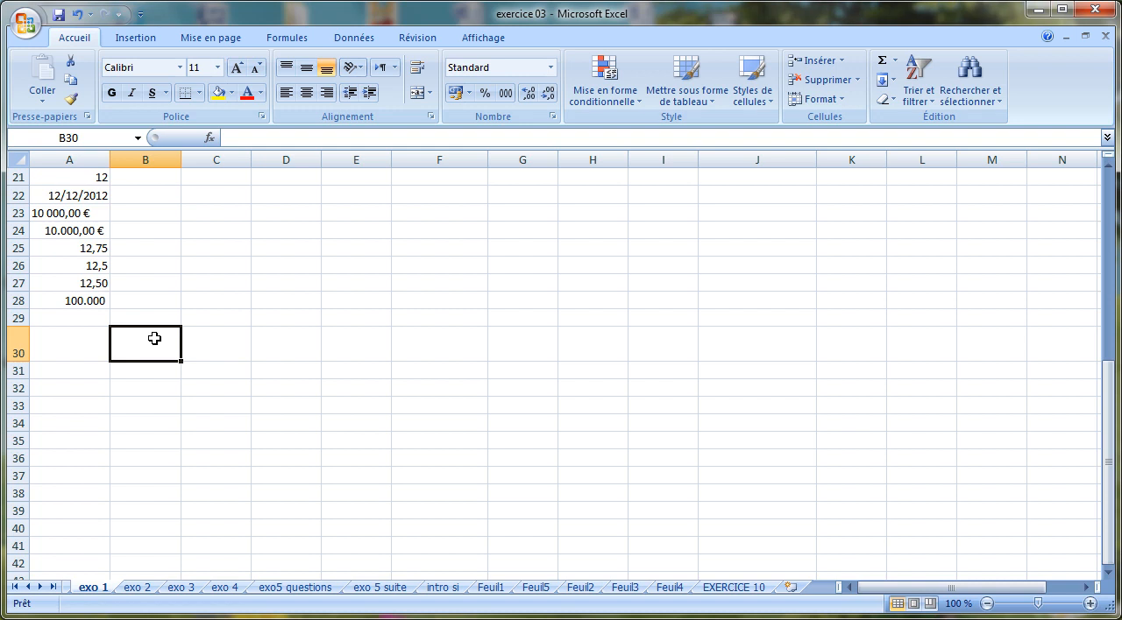
type("texte")
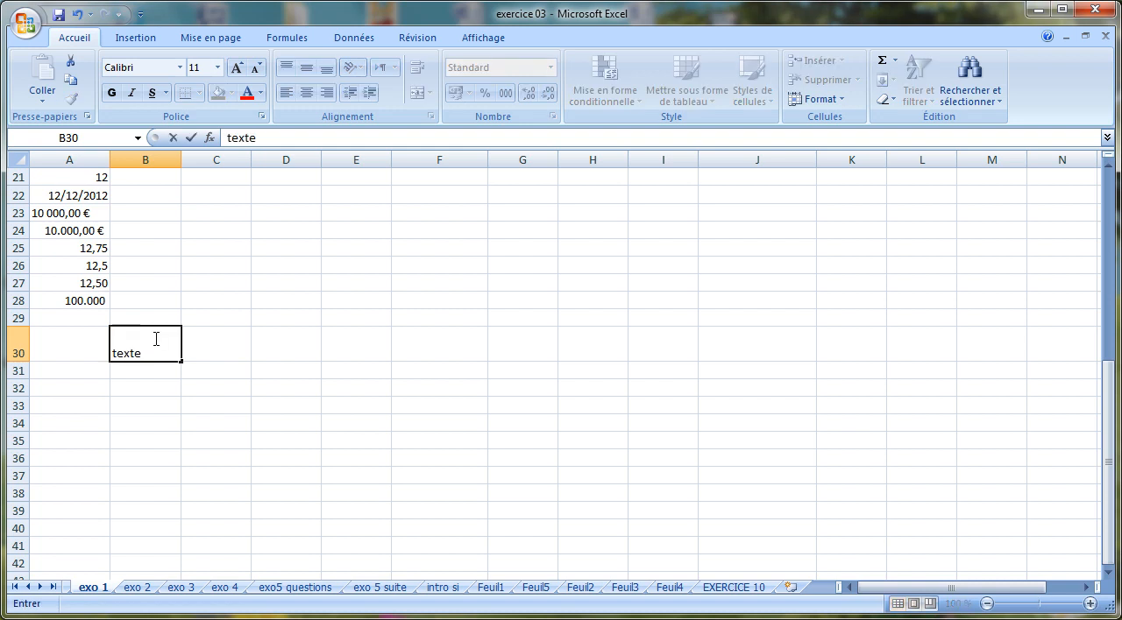
key("Return")
Center the text in B30 both horizontally and vertically
left_click(147, 354)
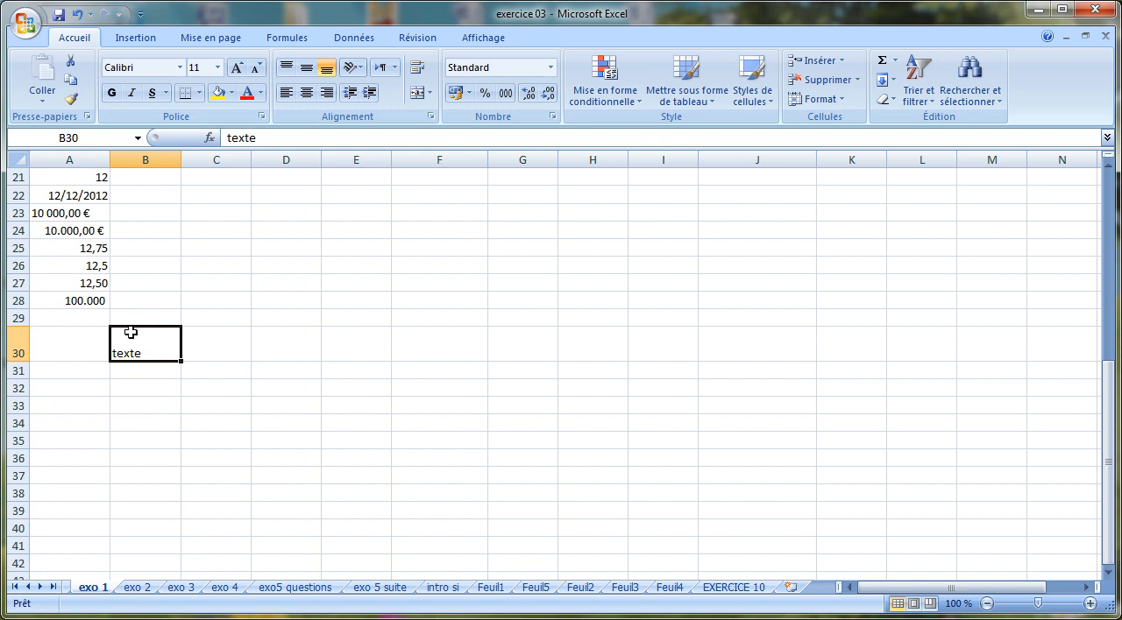
left_click(306, 93)
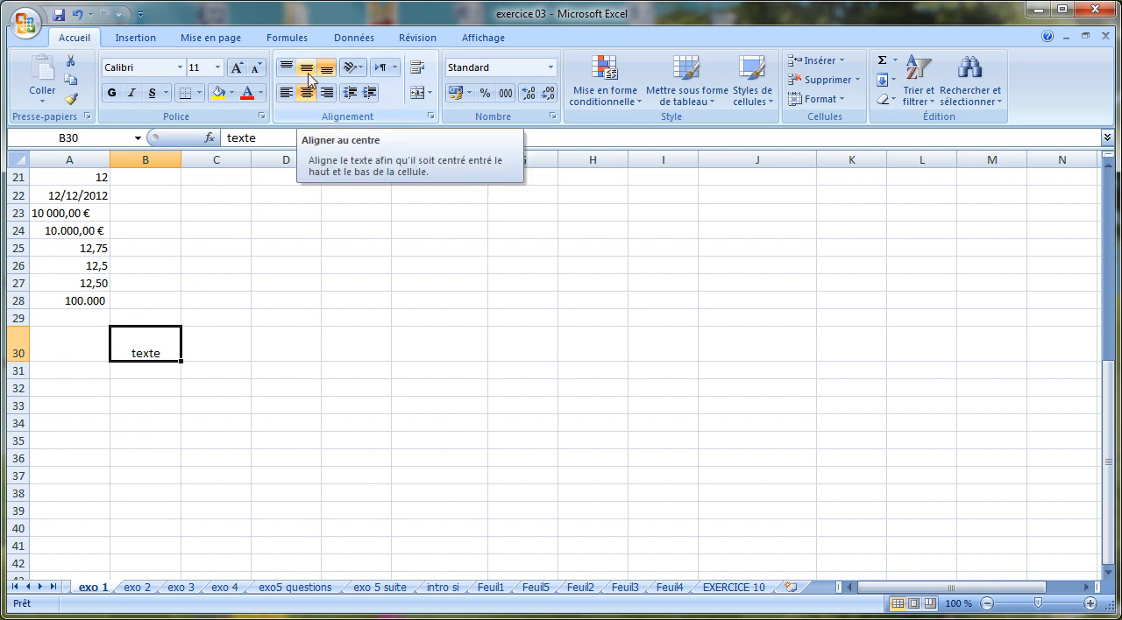
left_click(307, 69)
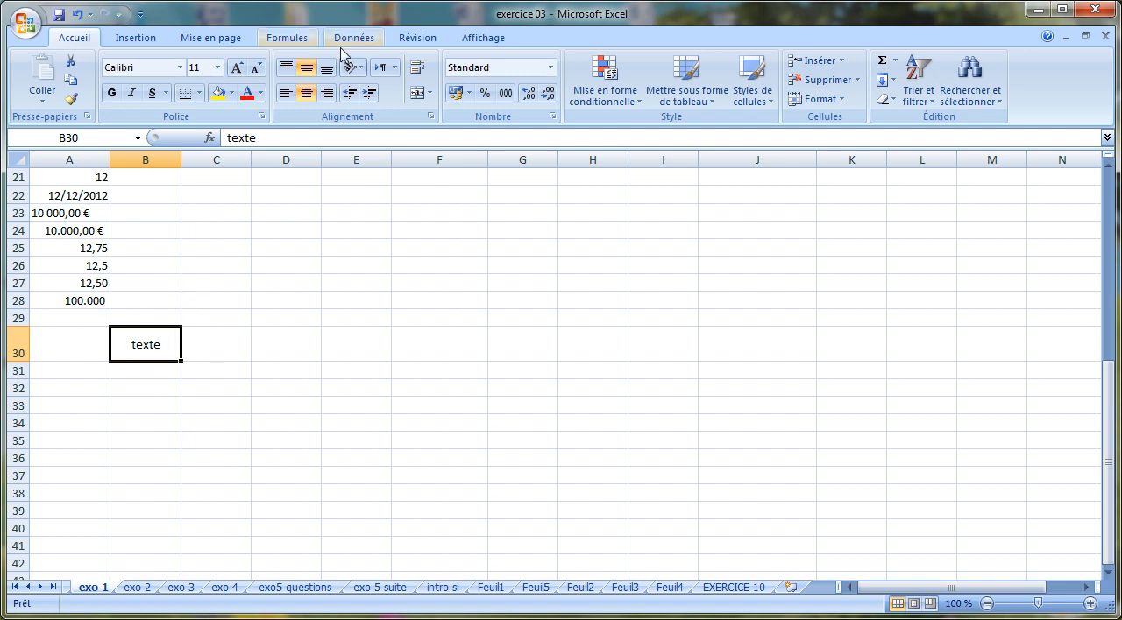
Try the counterclockwise and clockwise rotations on the text in B30
left_click(361, 68)
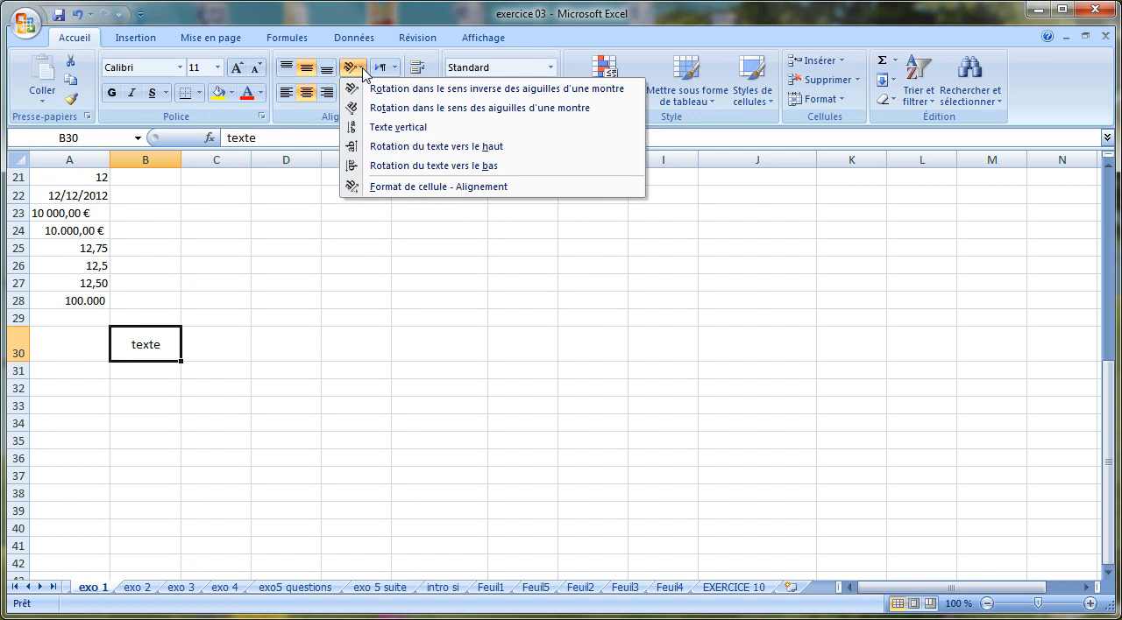
left_click(363, 88)
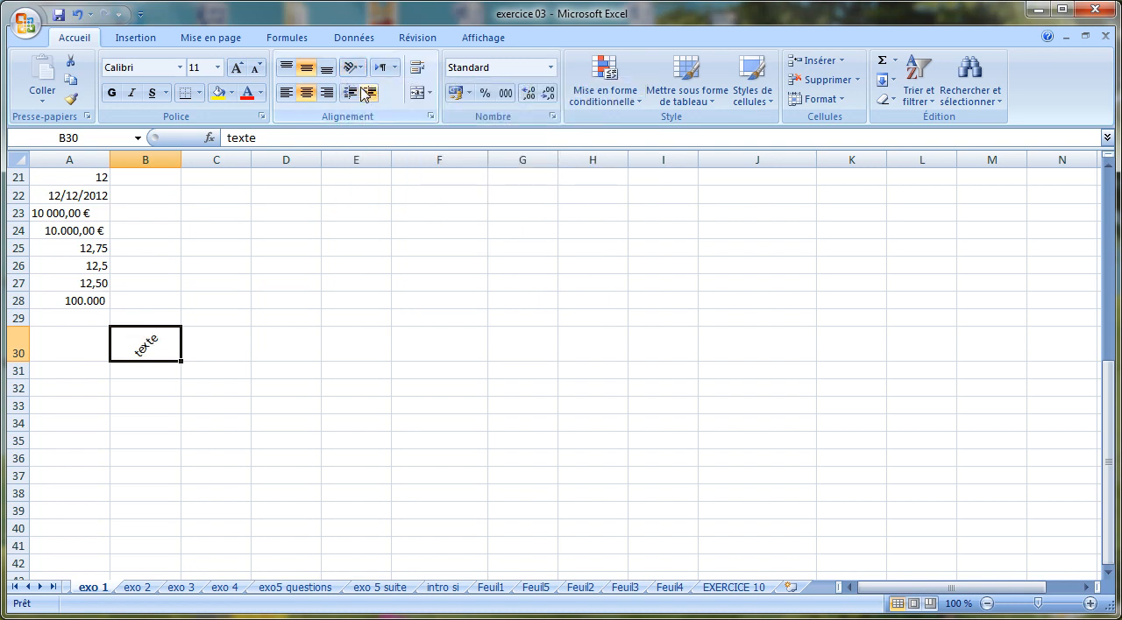
left_click(361, 70)
left_click(364, 108)
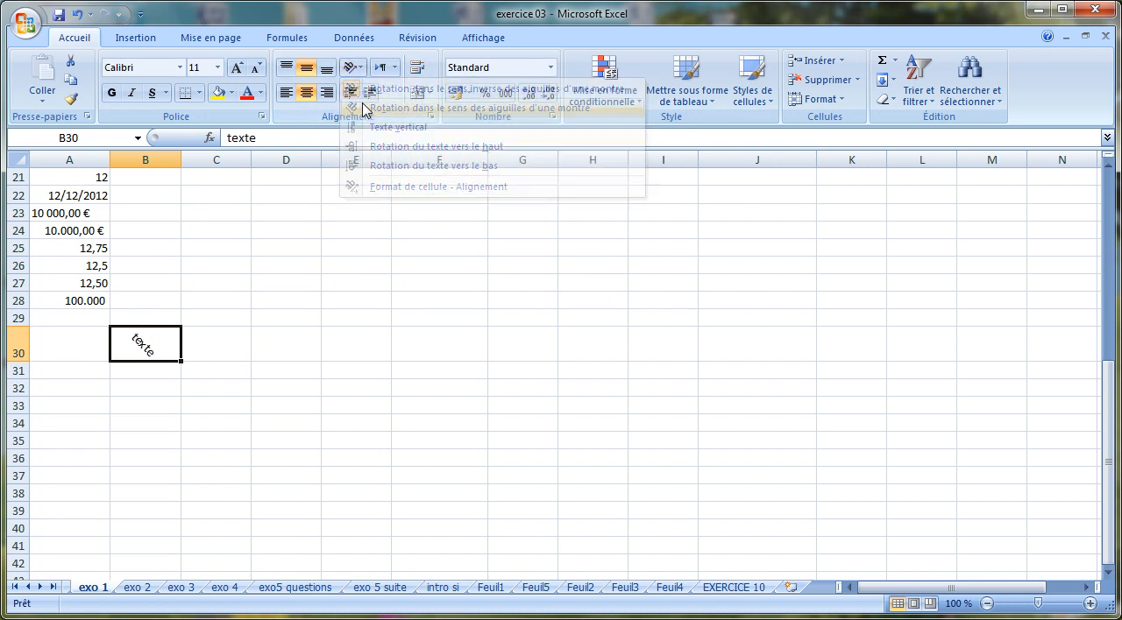
Set the text in B30 to vertical orientation and enlarge row 30 to fit all the stacked letters
left_click(354, 68)
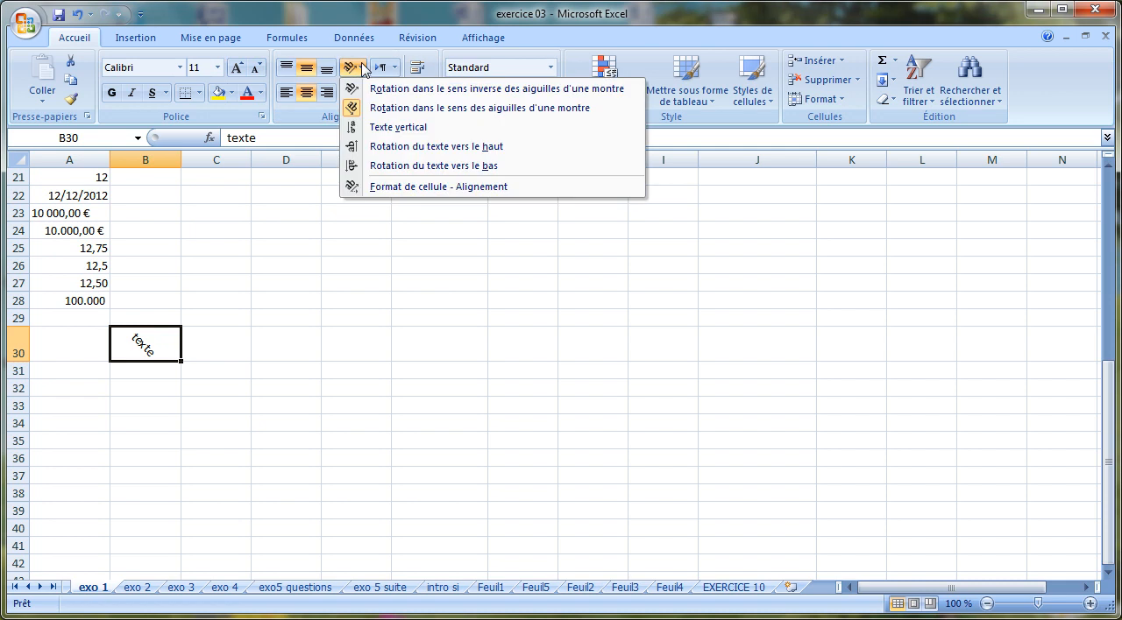
left_click(365, 127)
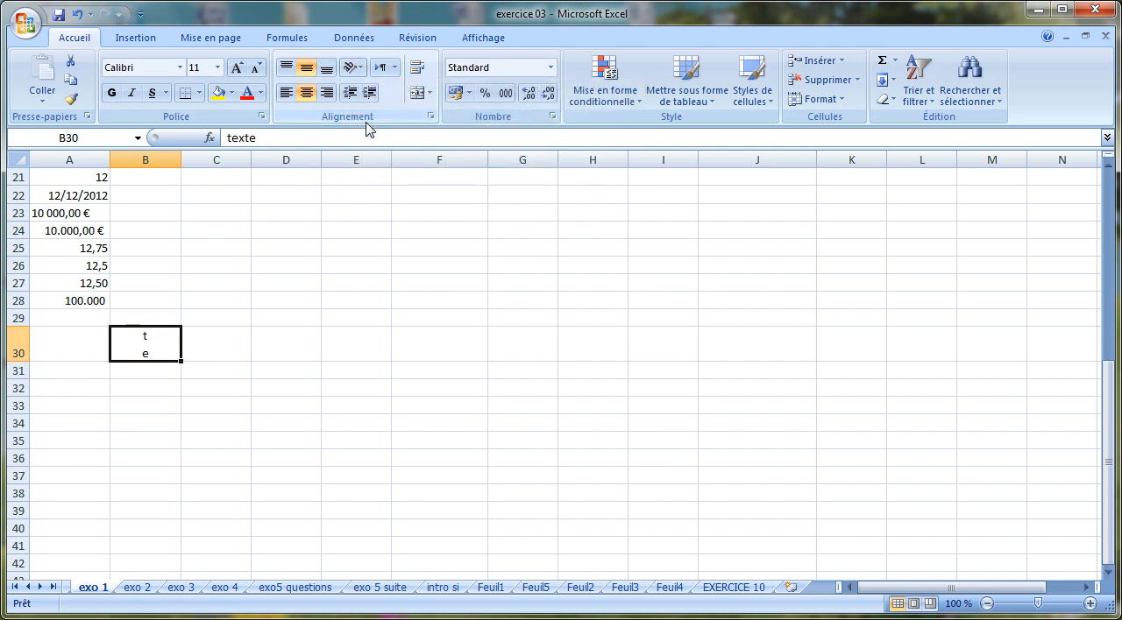
left_click_drag(23, 362, 21, 433)
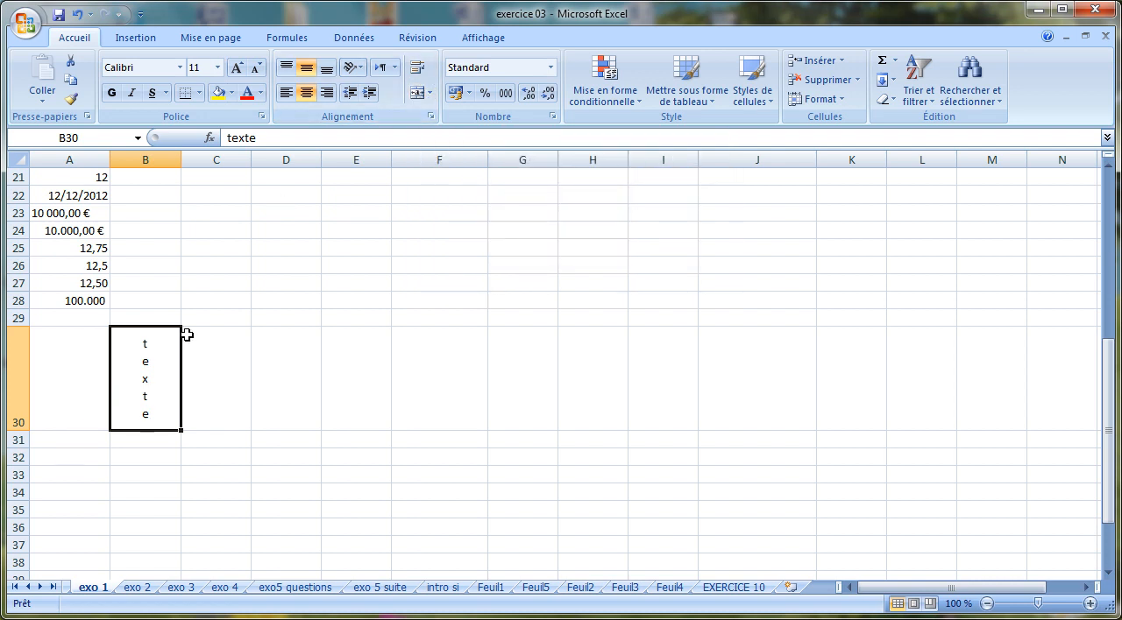
Enter the heading "Facture n°" followed by the invoice number in A32
left_click(68, 457)
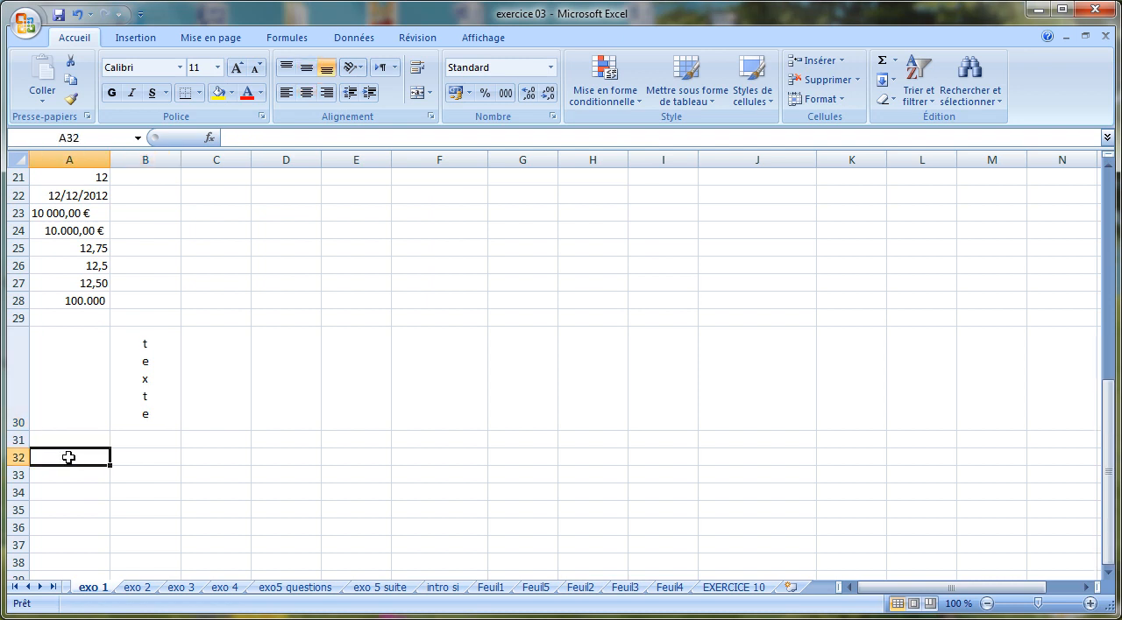
type("FAc")
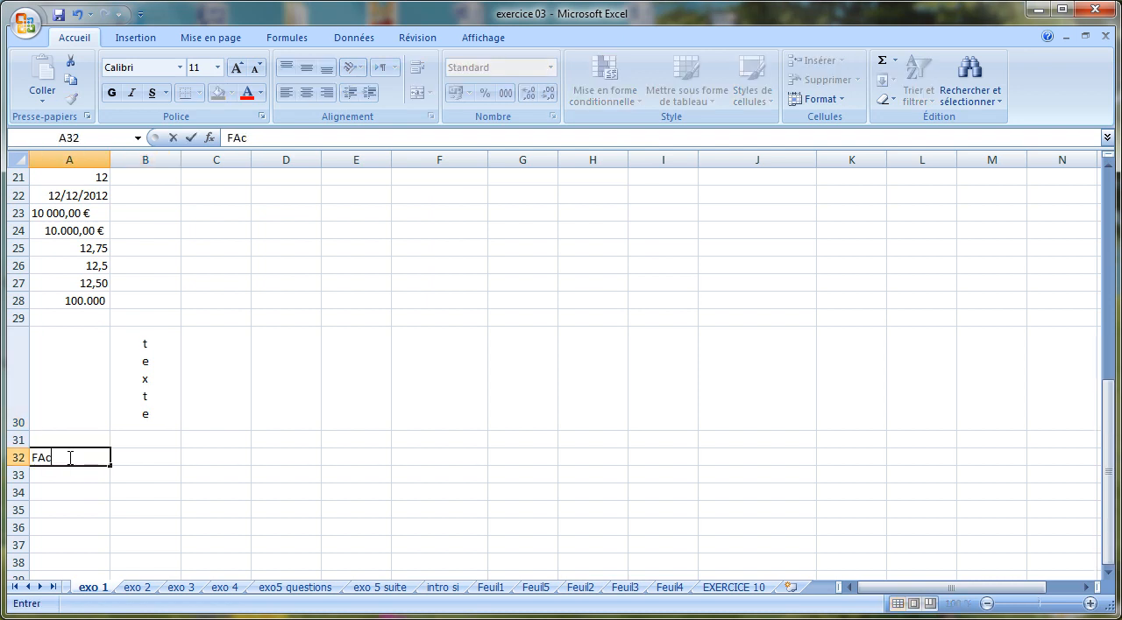
type("n° 546")
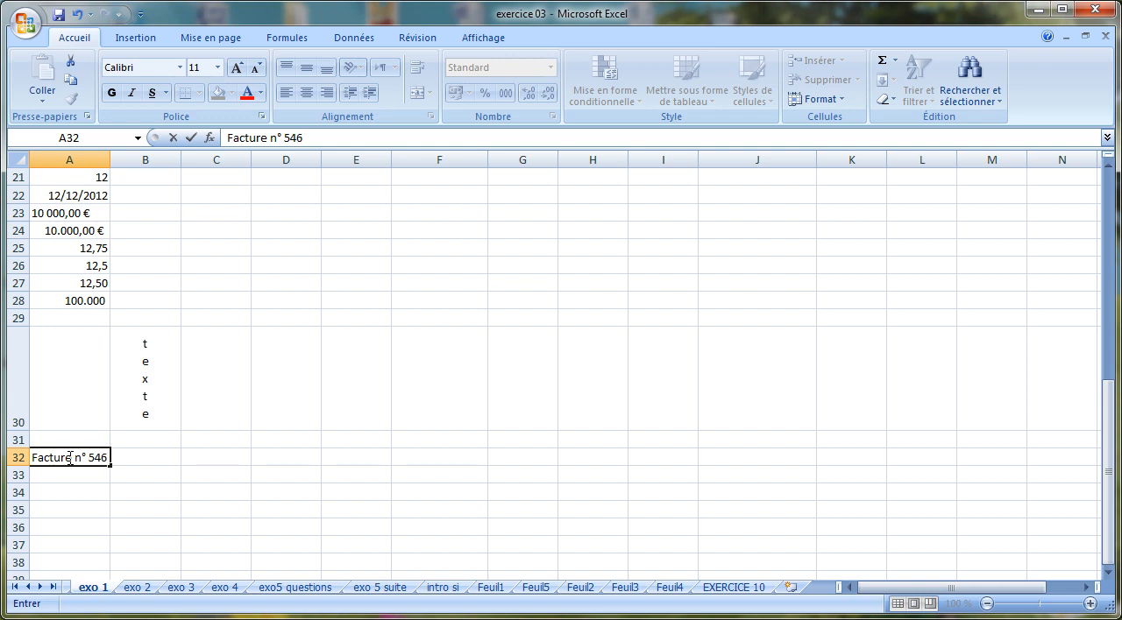
type("/765")
key("Return")
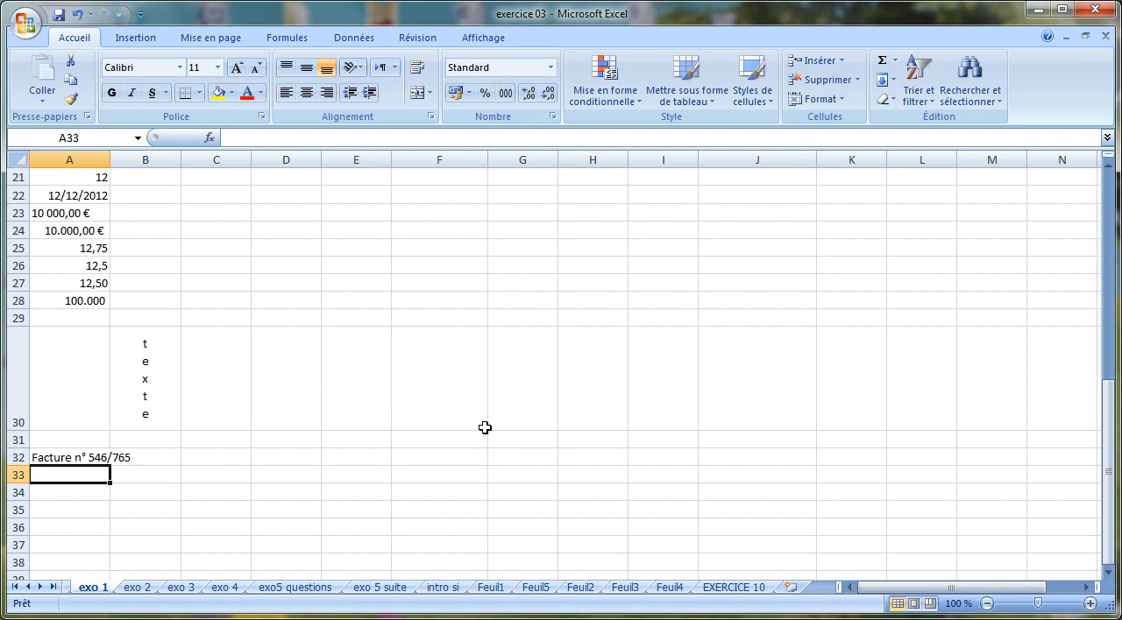
Merge cells A32 to H32 and center the invoice heading across them
left_click(58, 460)
left_click_drag(58, 459, 587, 453)
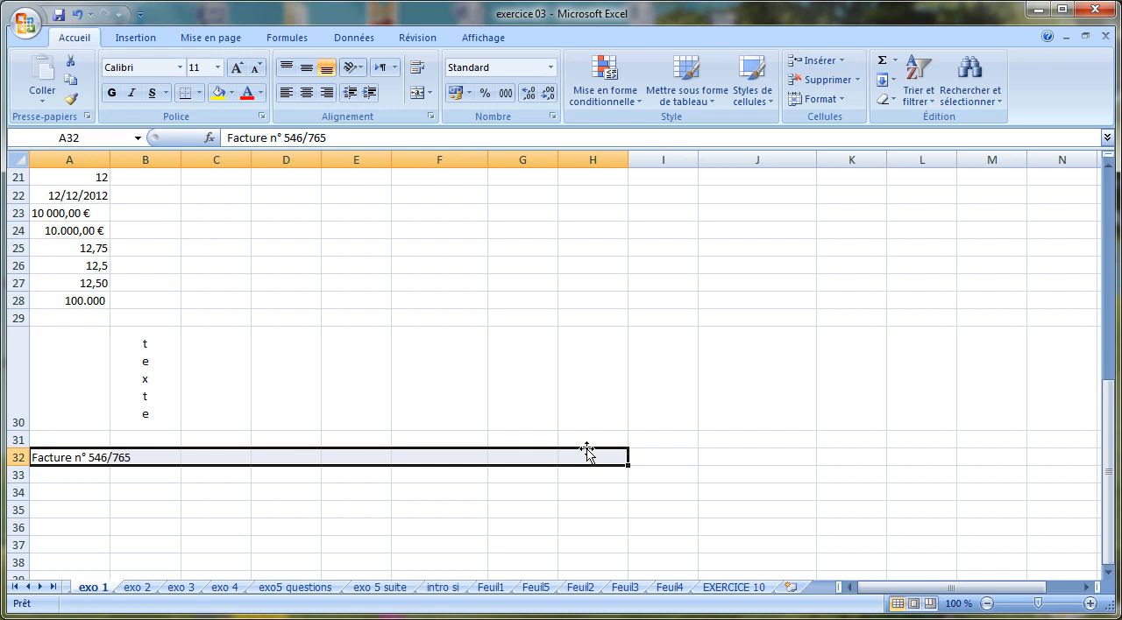
left_click(418, 94)
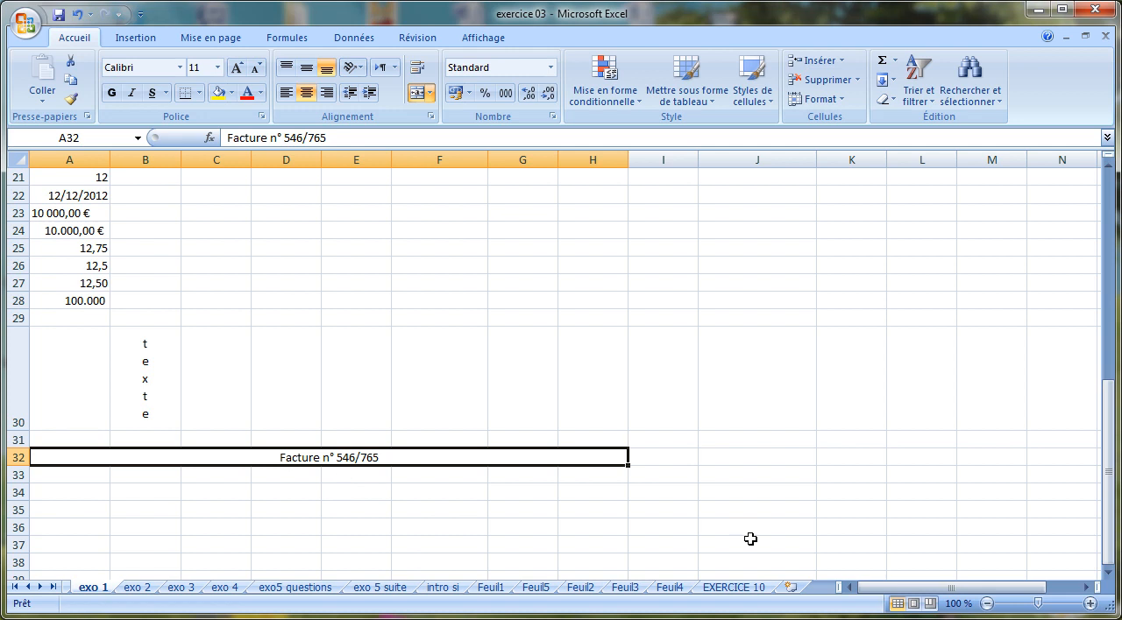
left_click(257, 475)
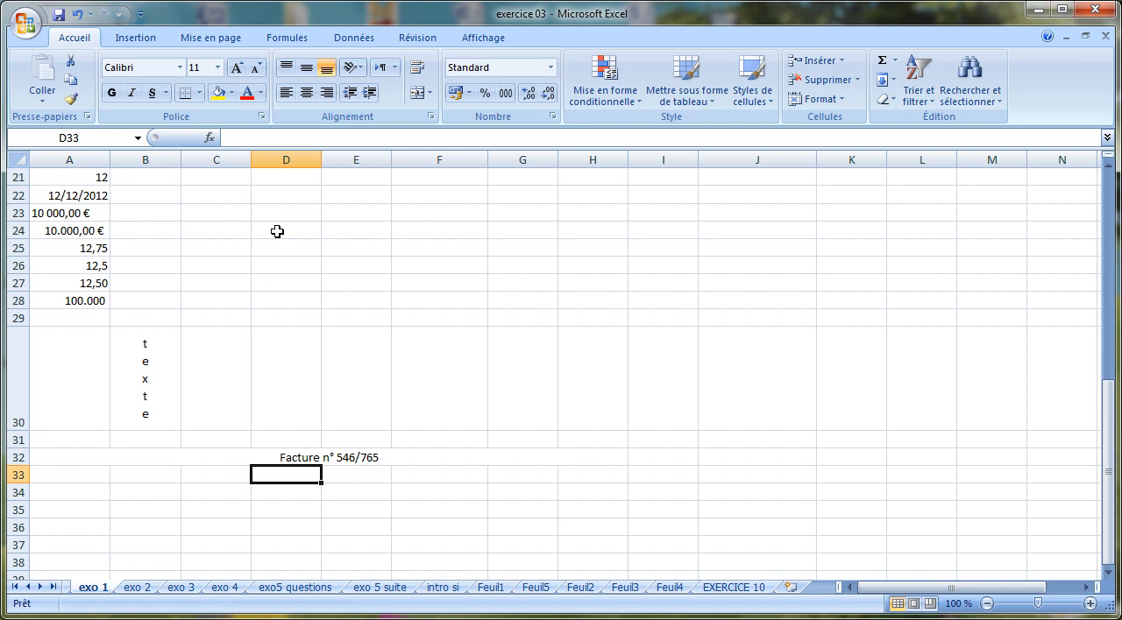
left_click(832, 619)
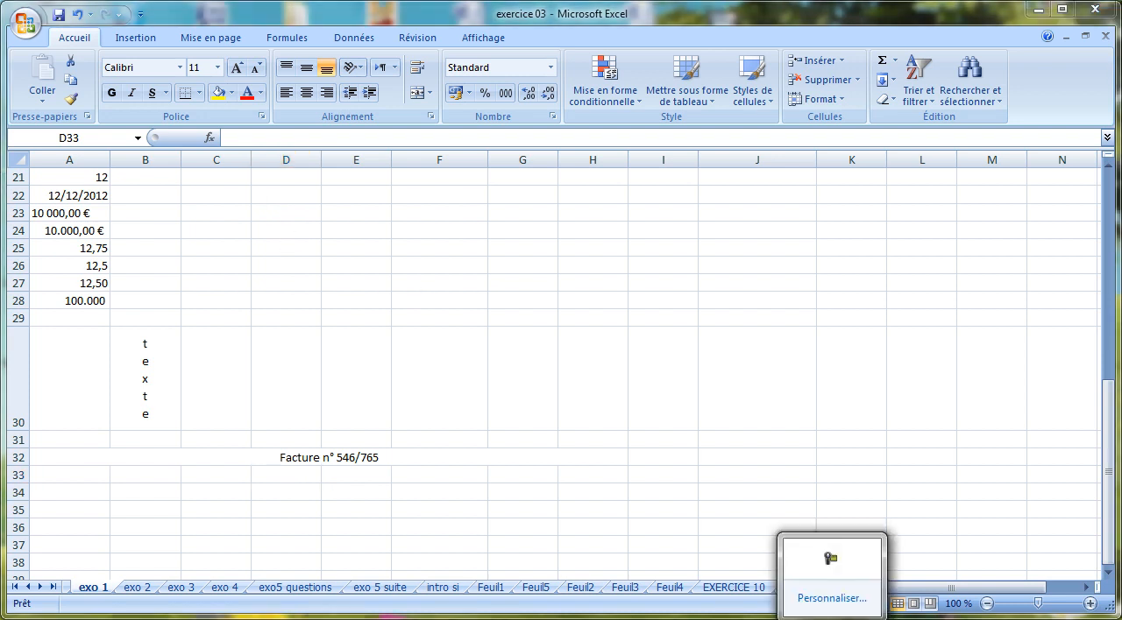
left_click(831, 558)
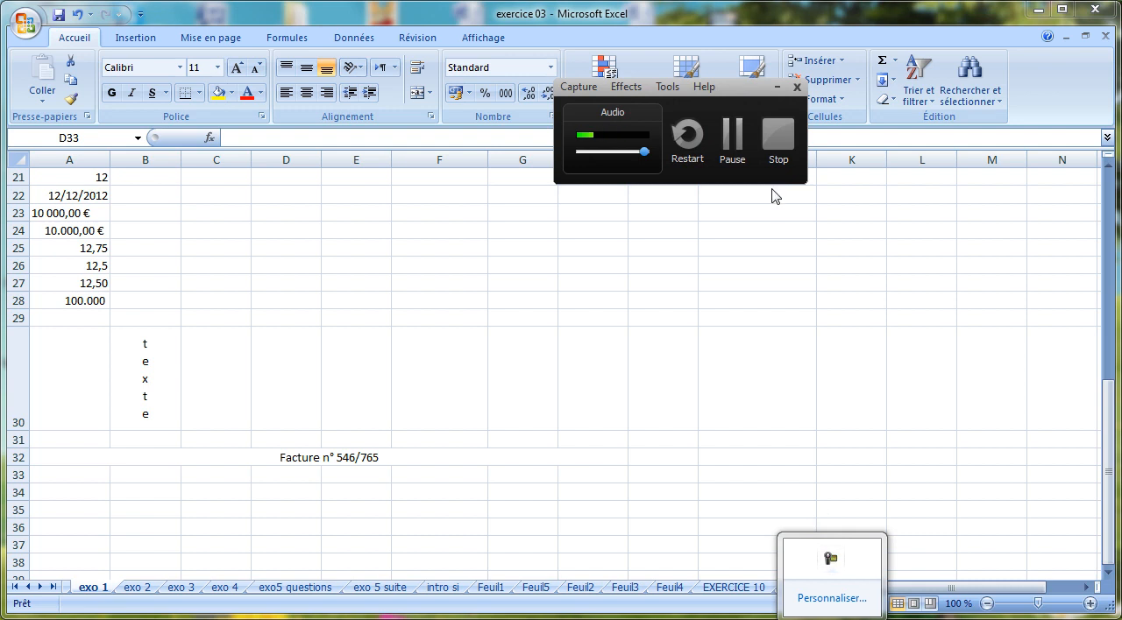